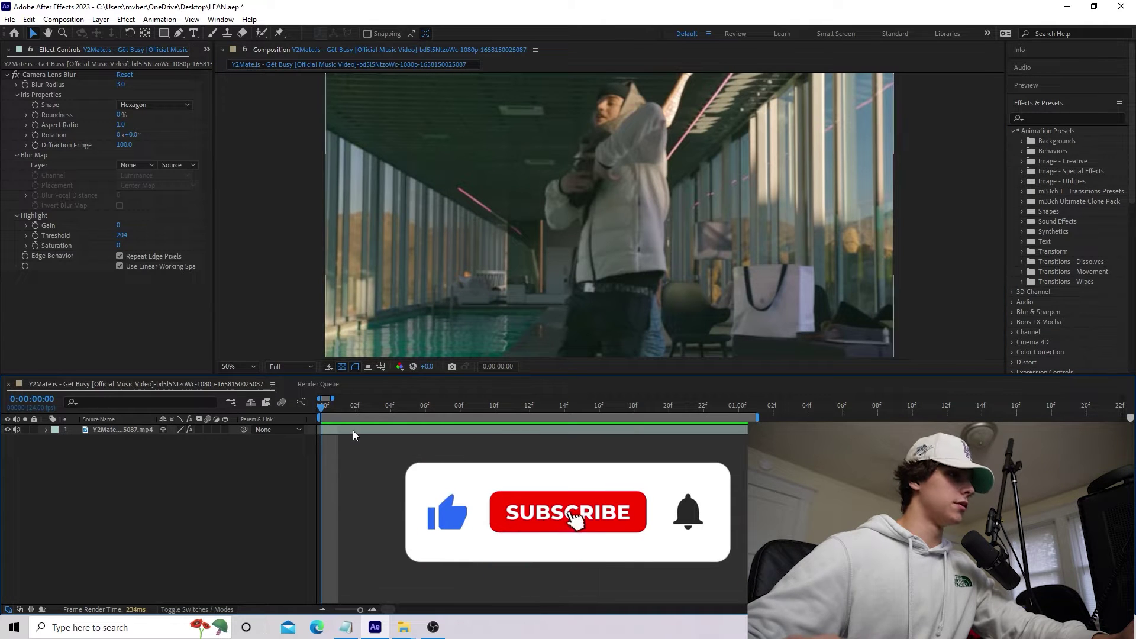
# Run a 3D camera track on the music video footage layer from the Tracker panel, dismissing the warning
pyautogui.click(352, 432)
pyautogui.click(1046, 102)
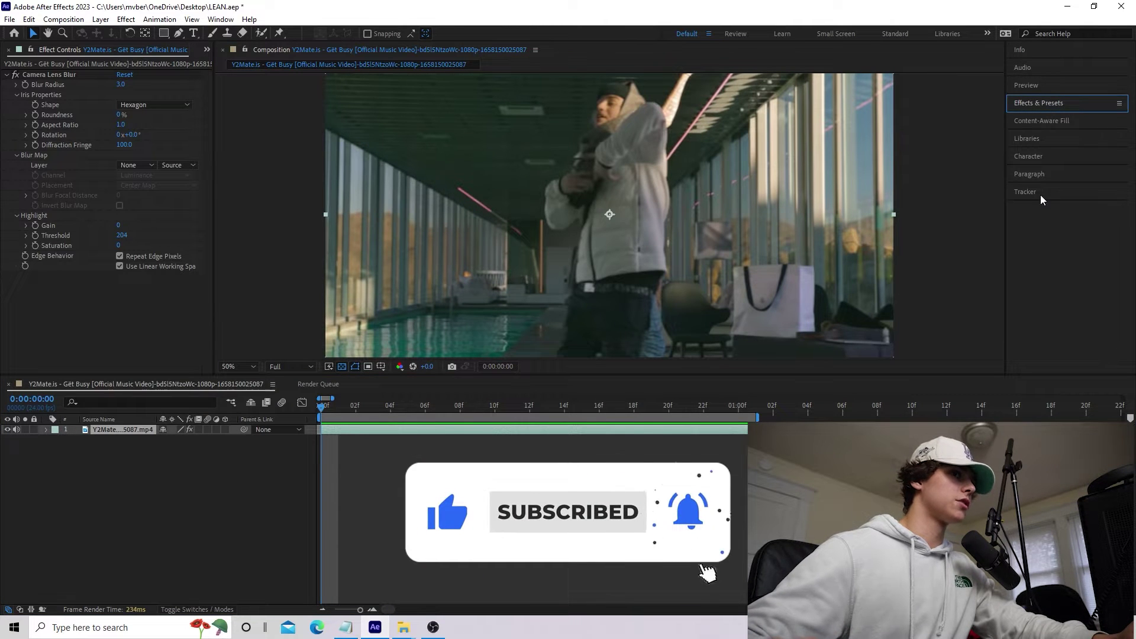
pyautogui.click(220, 19)
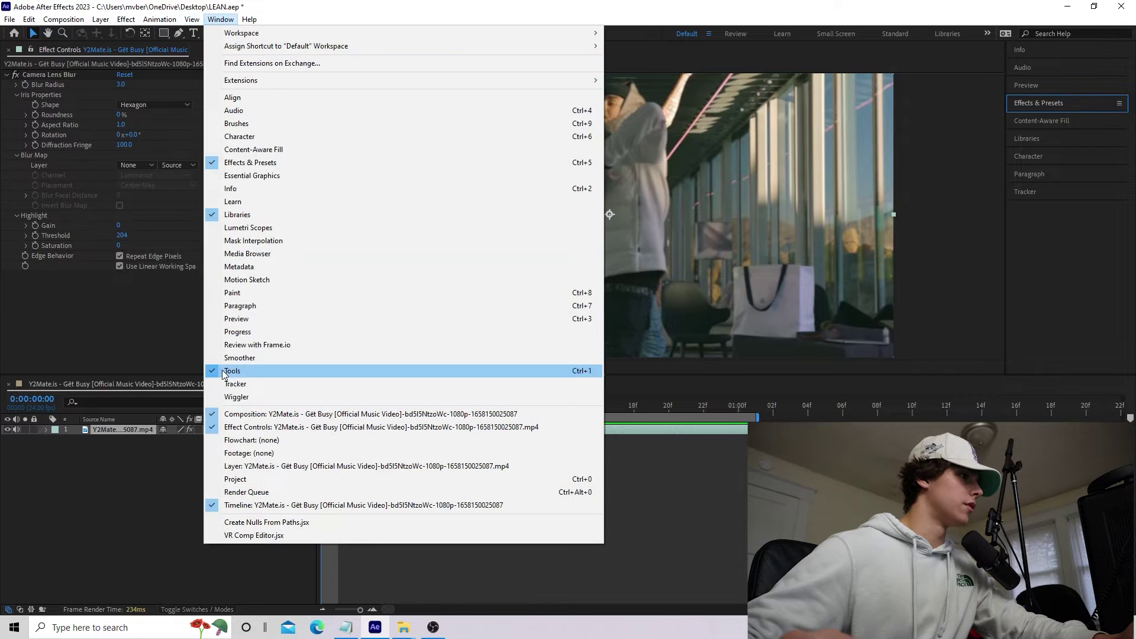
pyautogui.click(232, 384)
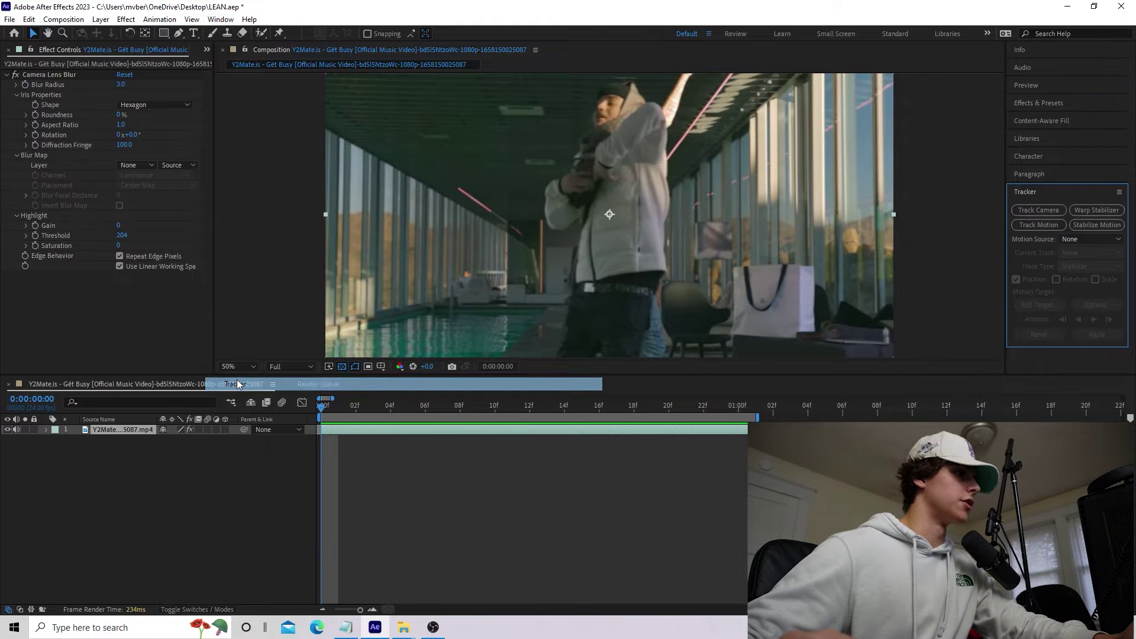
pyautogui.click(1055, 209)
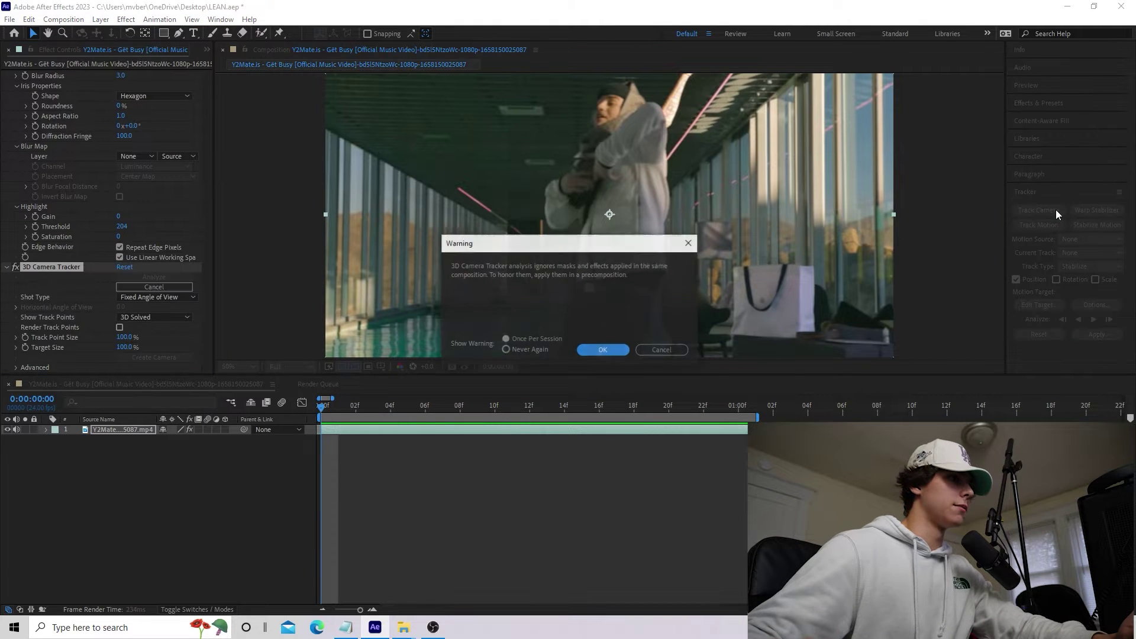
pyautogui.click(597, 350)
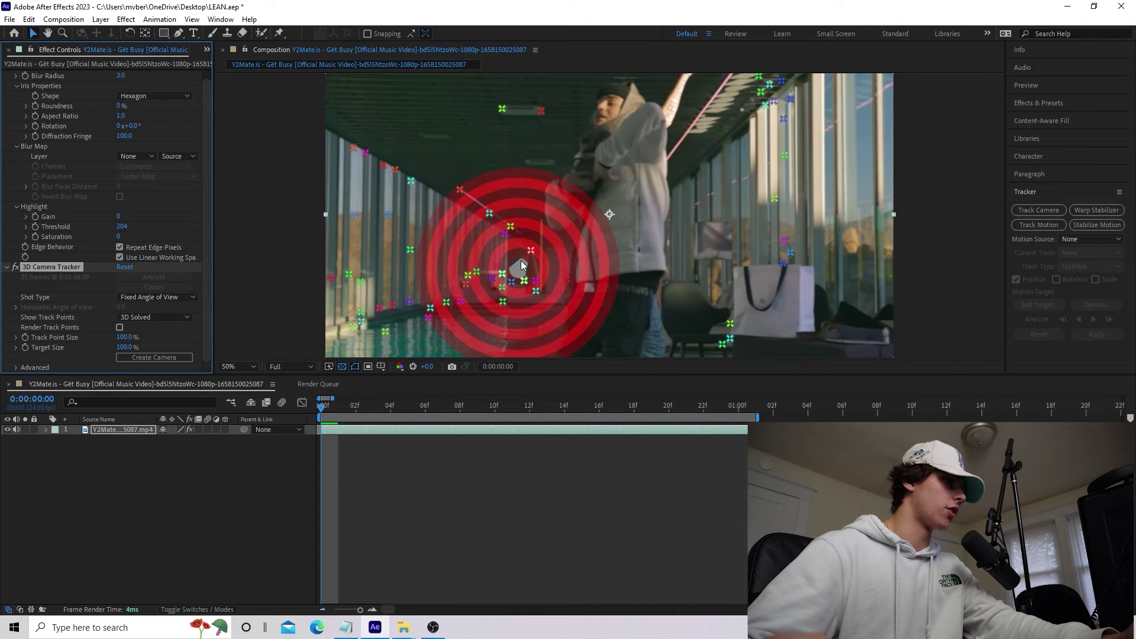
# Create a tracked null and camera from the selected track points
pyautogui.rightClick(520, 268)
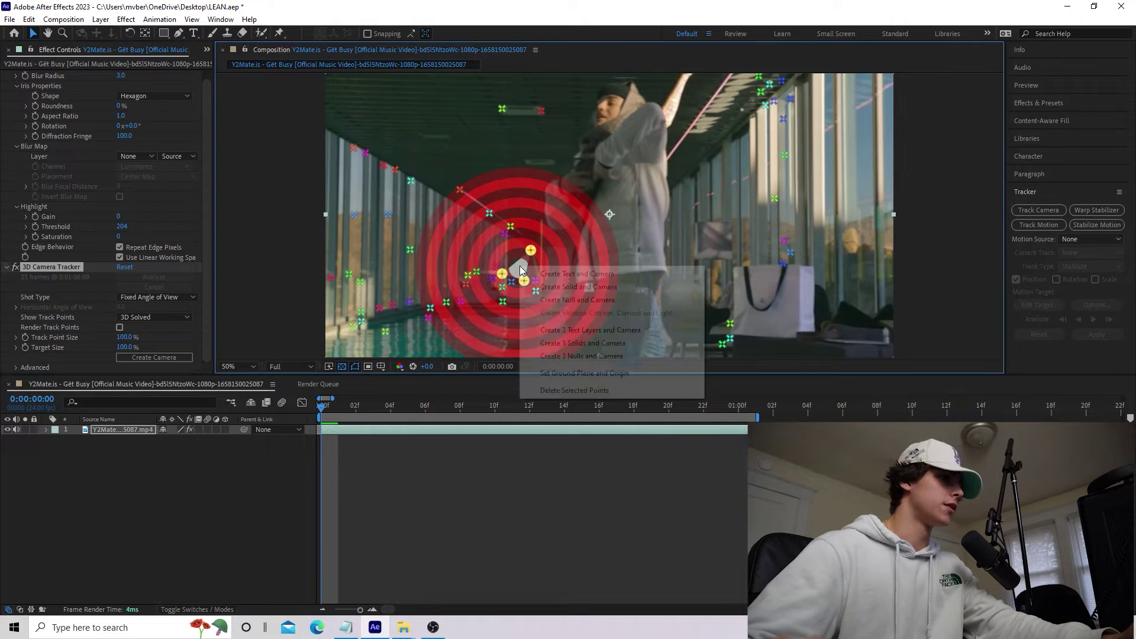
pyautogui.click(567, 302)
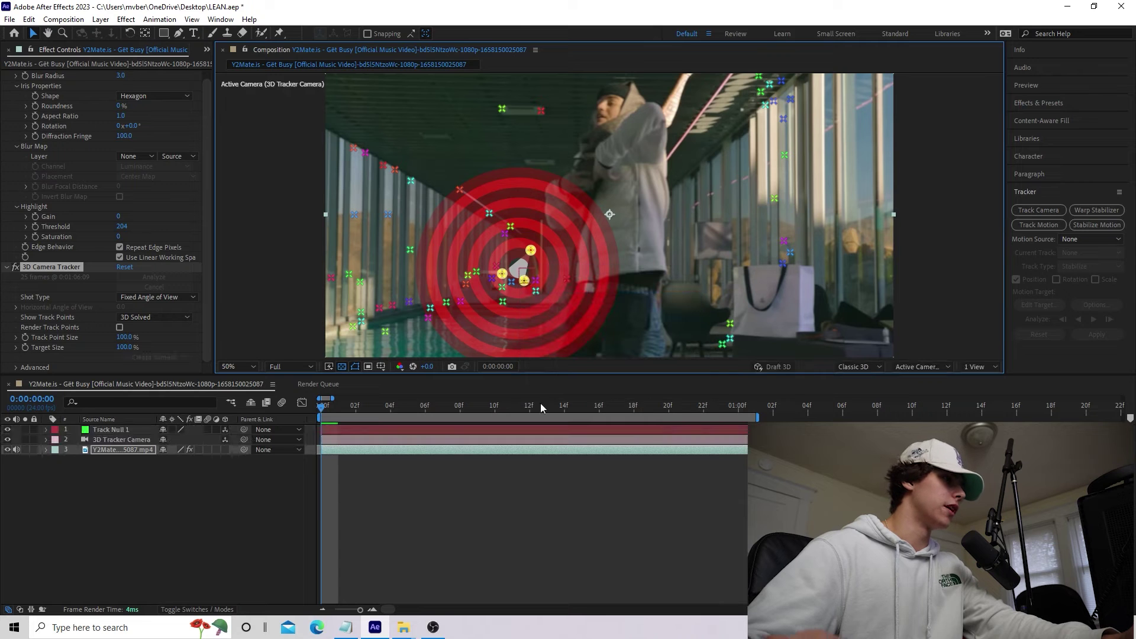
pyautogui.click(334, 535)
# Add a new dark gray solid layer to the composition
pyautogui.rightClick(111, 501)
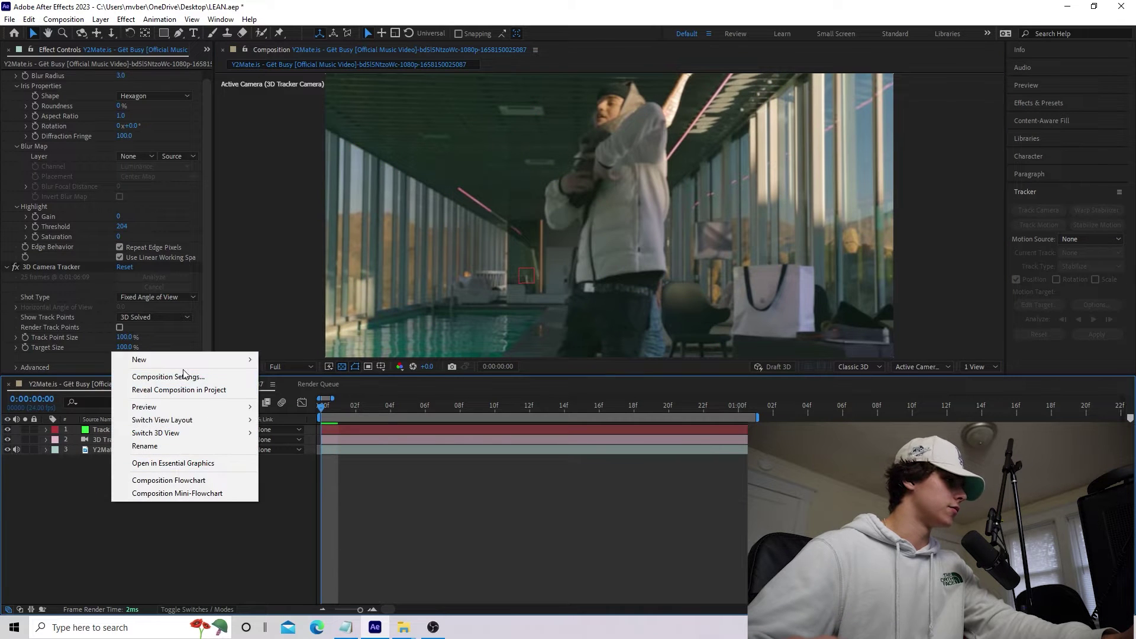
pyautogui.moveTo(183, 364)
pyautogui.click(290, 388)
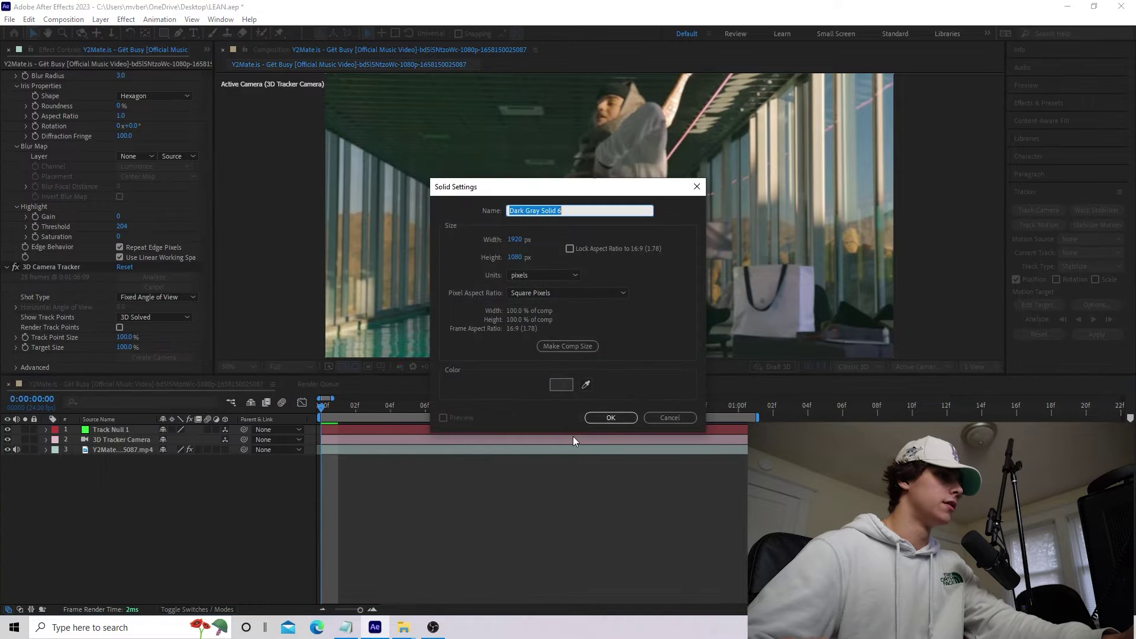
pyautogui.click(621, 417)
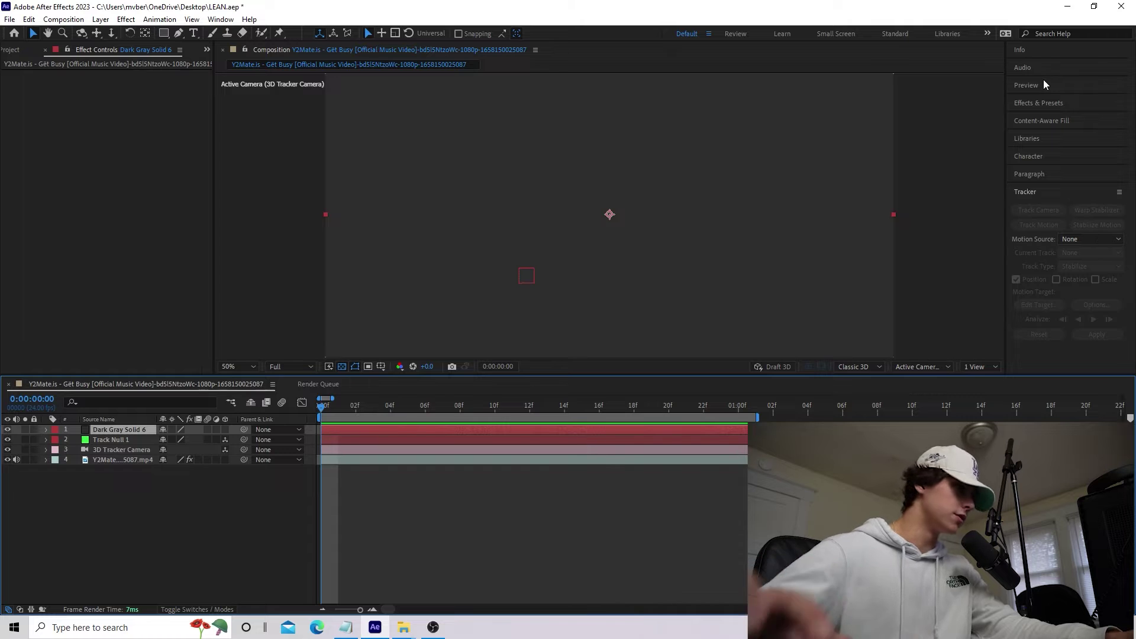
# Apply the Element effect to the dark gray solid and open its Scene Setup
pyautogui.click(1038, 103)
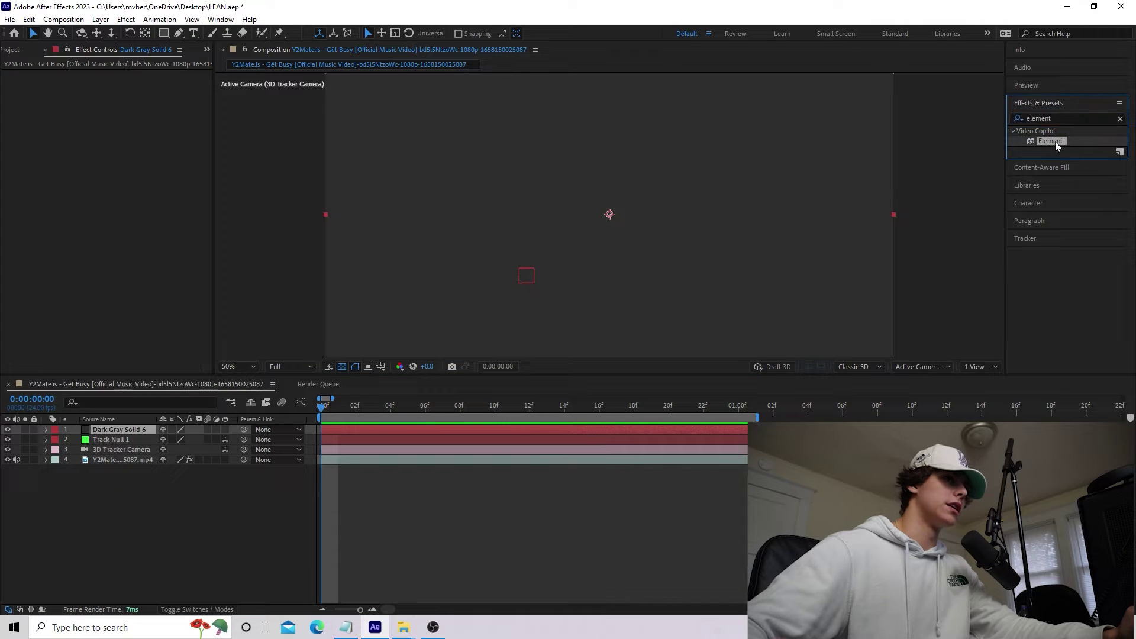
pyautogui.moveTo(1055, 141); pyautogui.dragTo(409, 429)
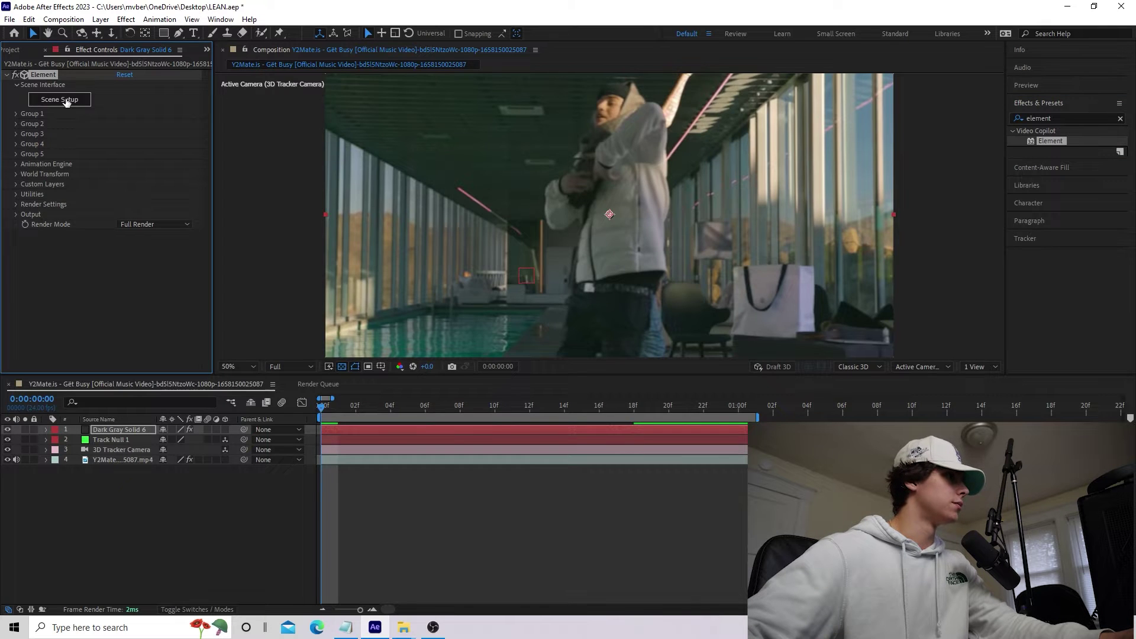
pyautogui.click(65, 100)
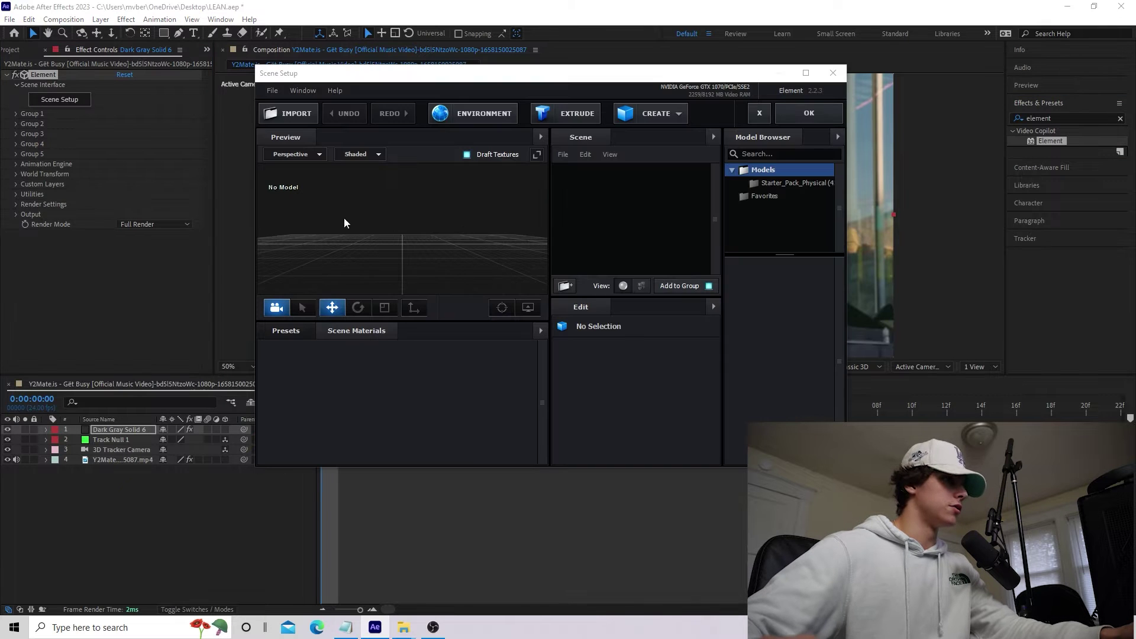
# Import LeanCup.obj into Element with Normalize Size enabled and return to the composition
pyautogui.click(291, 115)
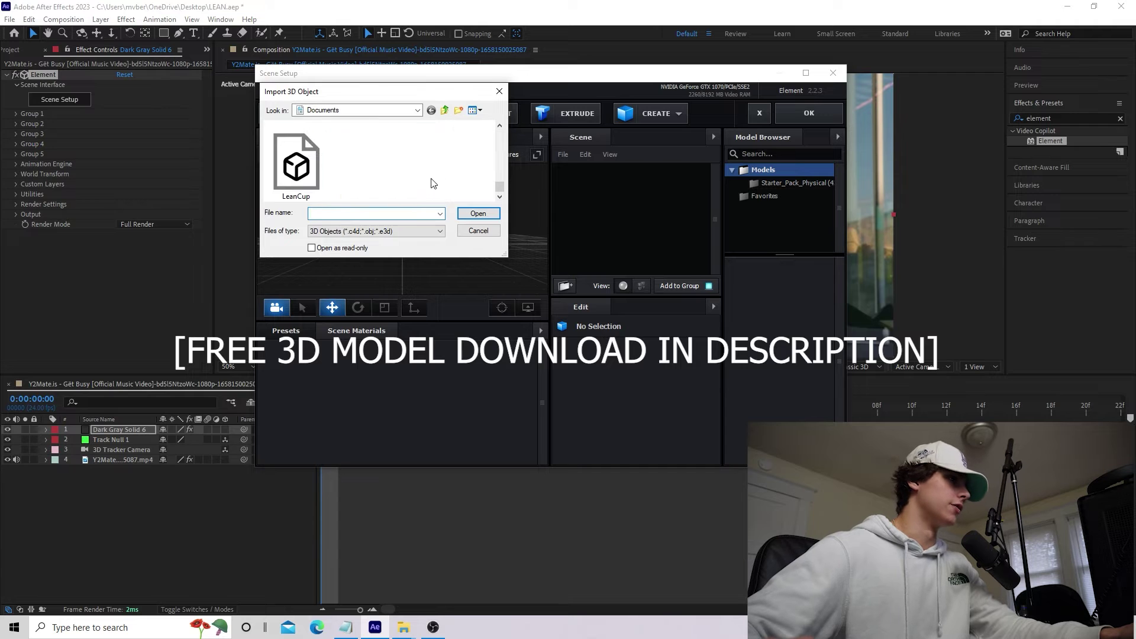
pyautogui.click(311, 175)
pyautogui.click(477, 215)
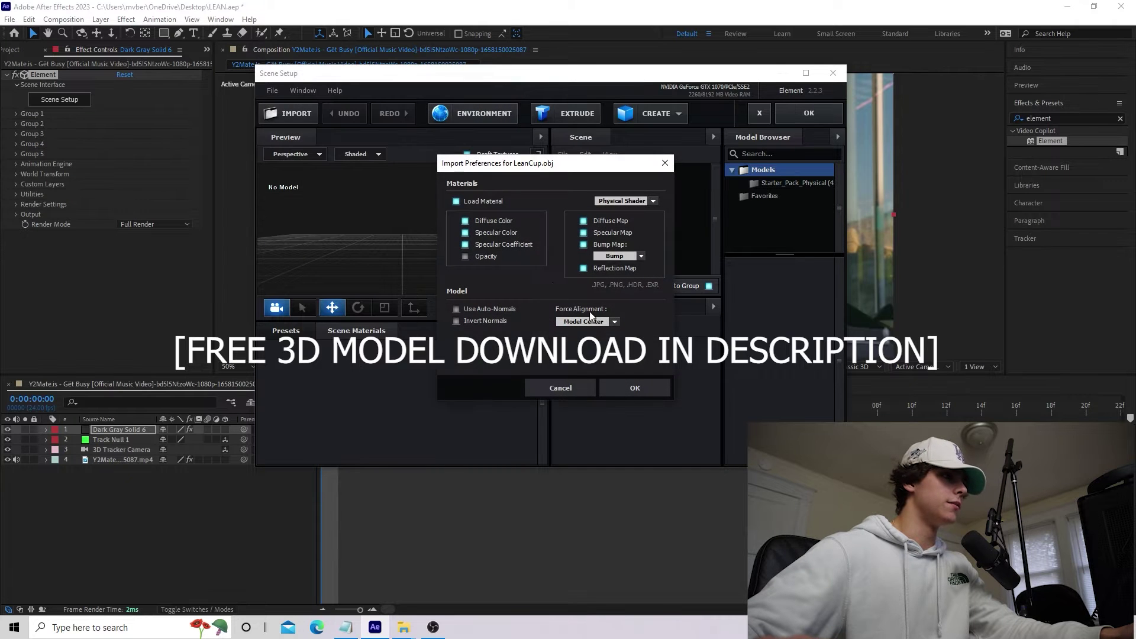
pyautogui.click(637, 389)
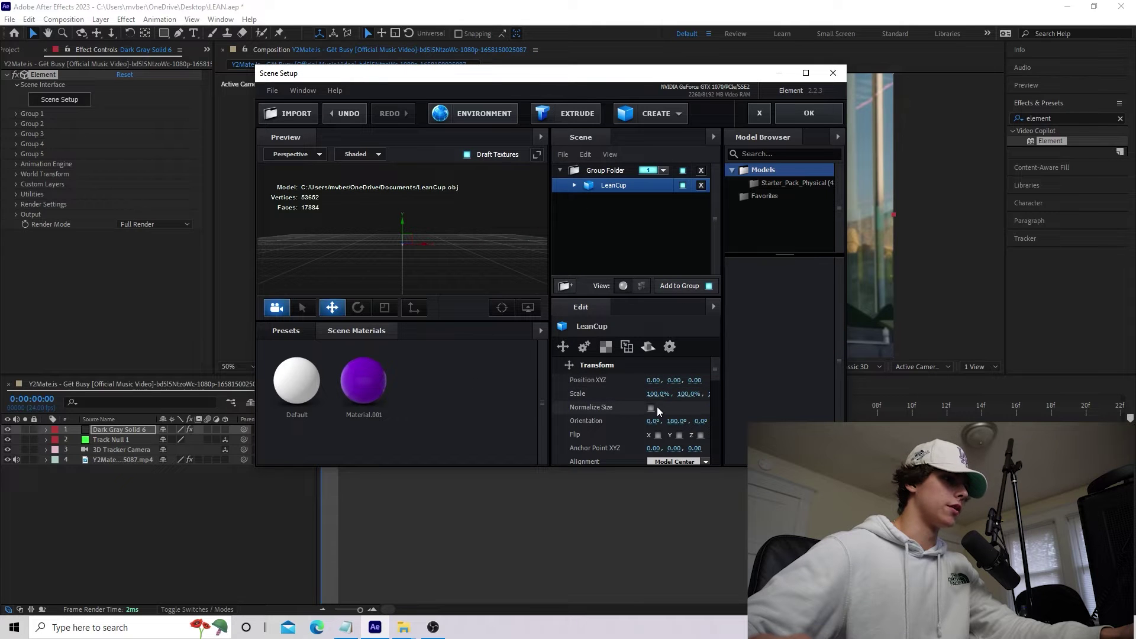
pyautogui.click(651, 407)
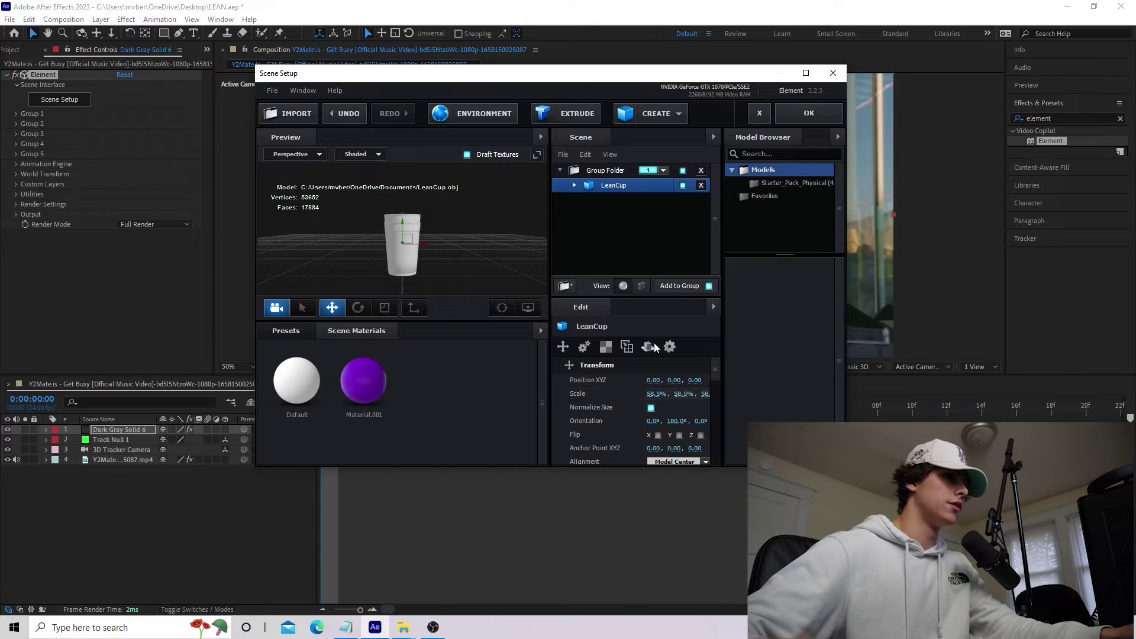
pyautogui.click(808, 113)
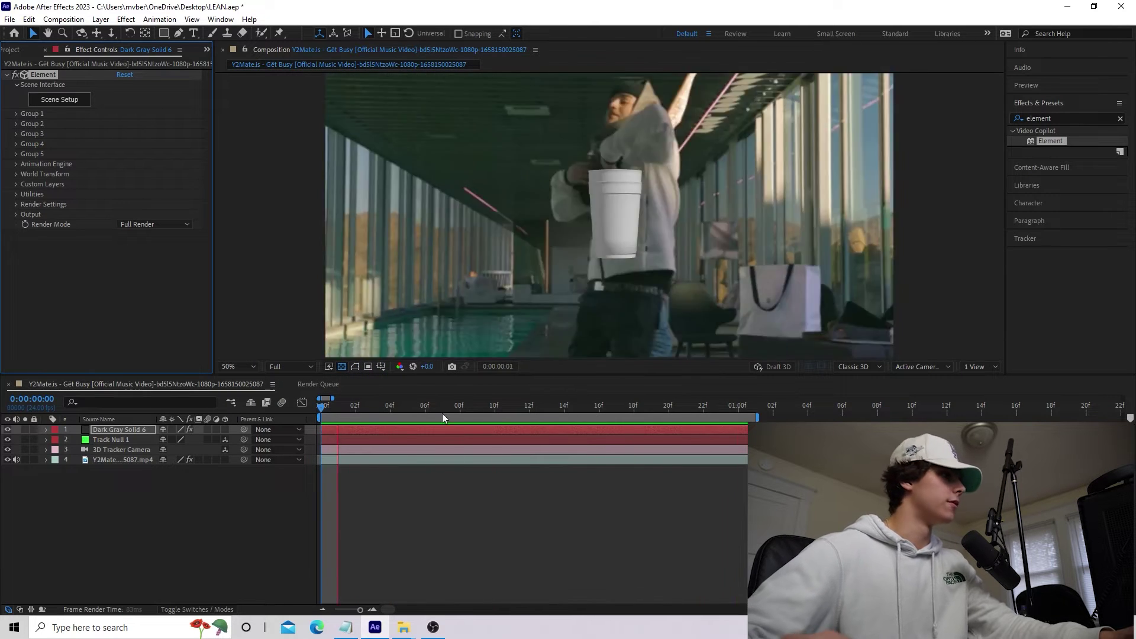
# Set the Element replicator particle count to 10 cups
pyautogui.press('space')
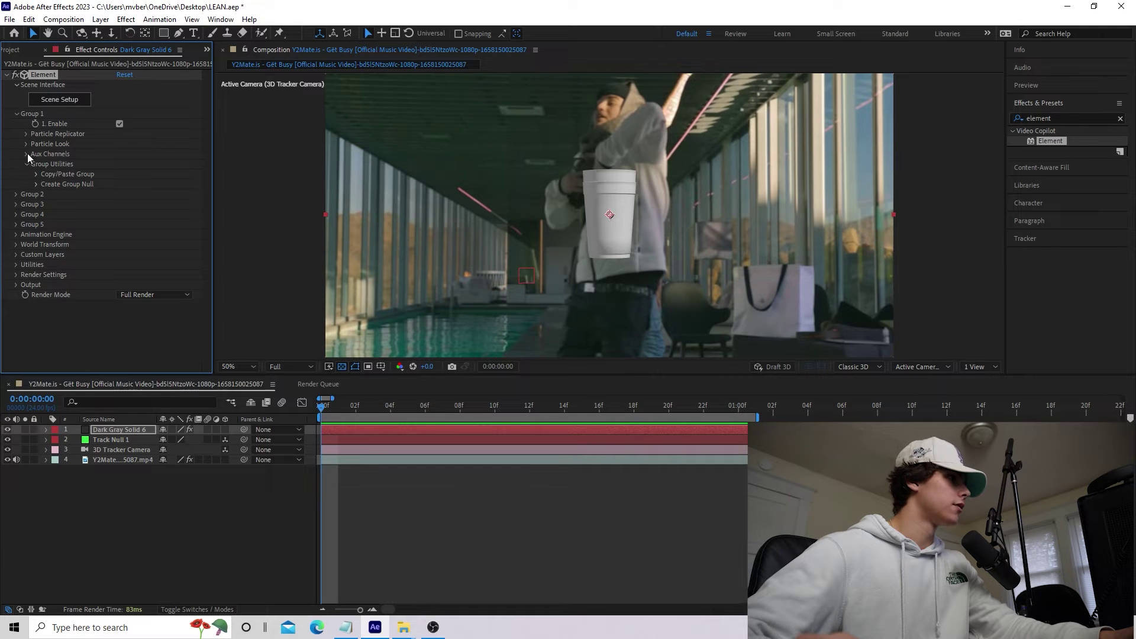
pyautogui.click(26, 134)
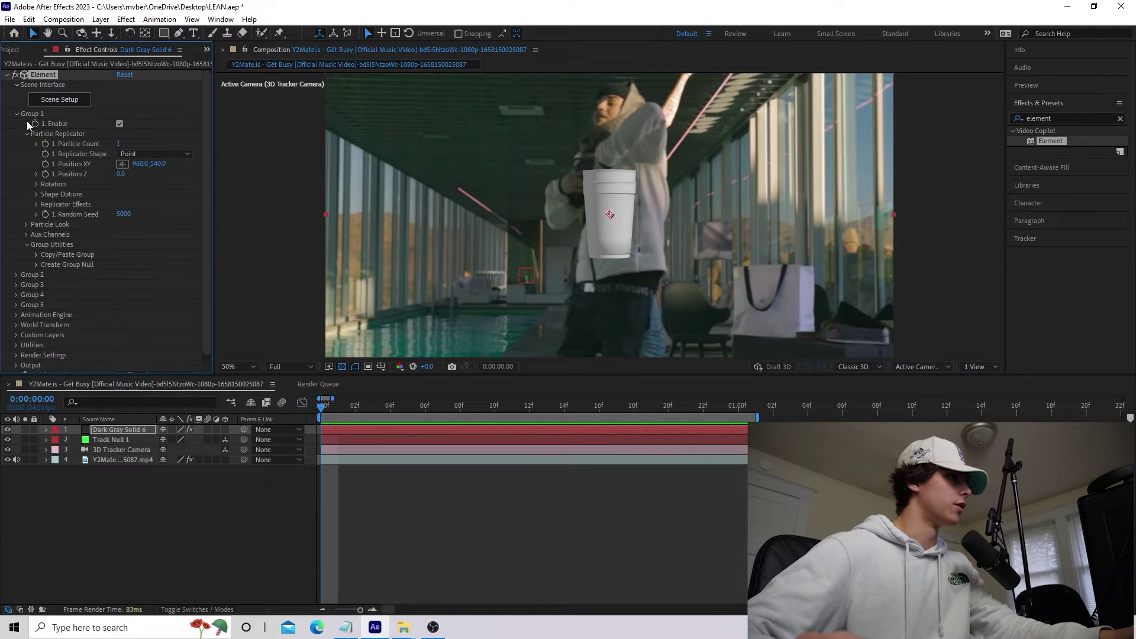
pyautogui.click(118, 144)
pyautogui.write('10')
pyautogui.press('Return')
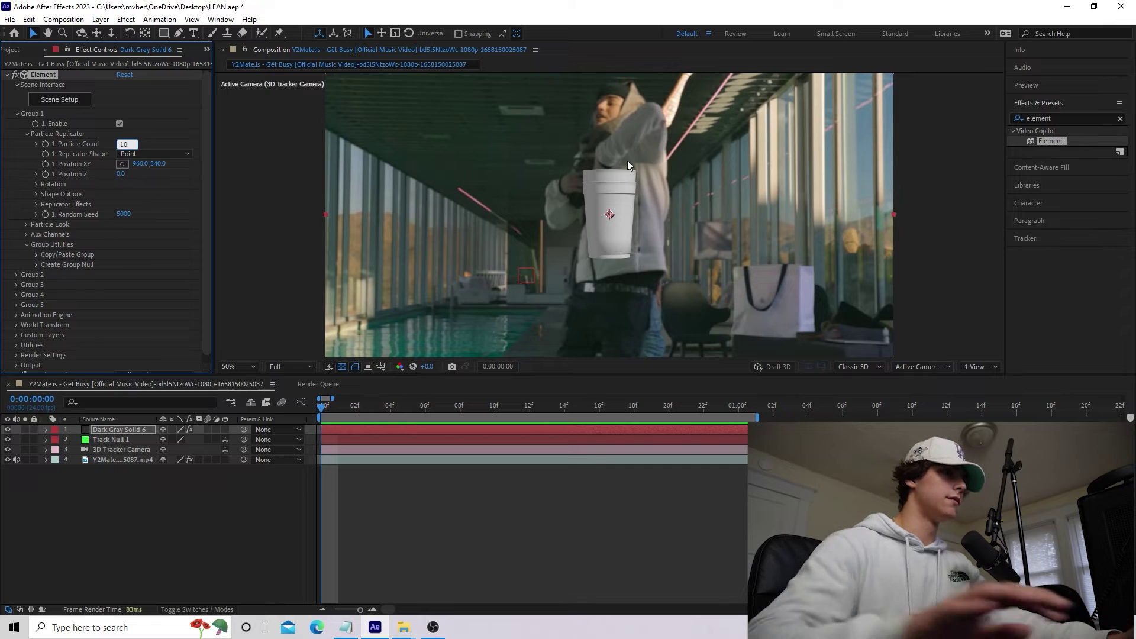
# Scatter the cups with Scatter 54.6, X Scatter 150, and push them back to Position Z 2460
pyautogui.click(36, 204)
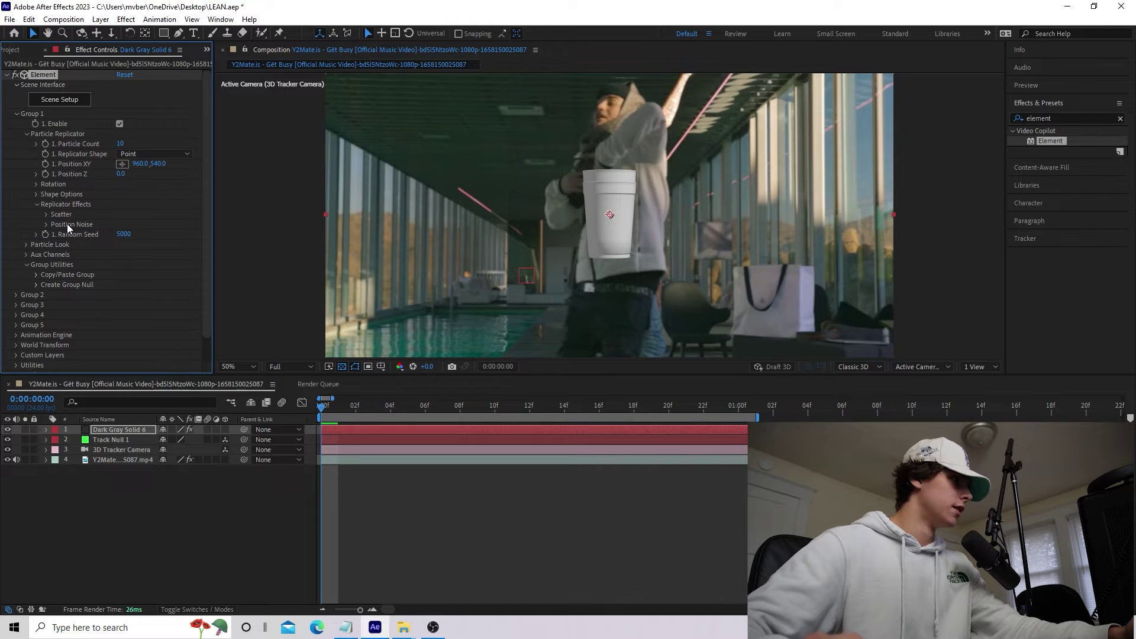
pyautogui.click(46, 214)
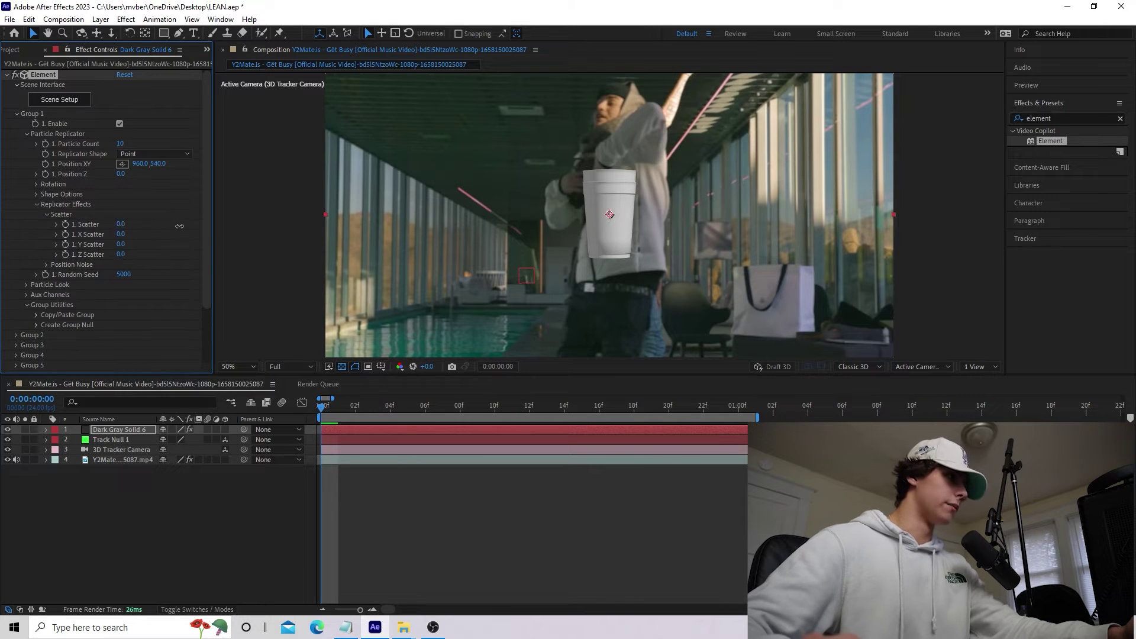
pyautogui.moveTo(179, 226); pyautogui.dragTo(143, 207)
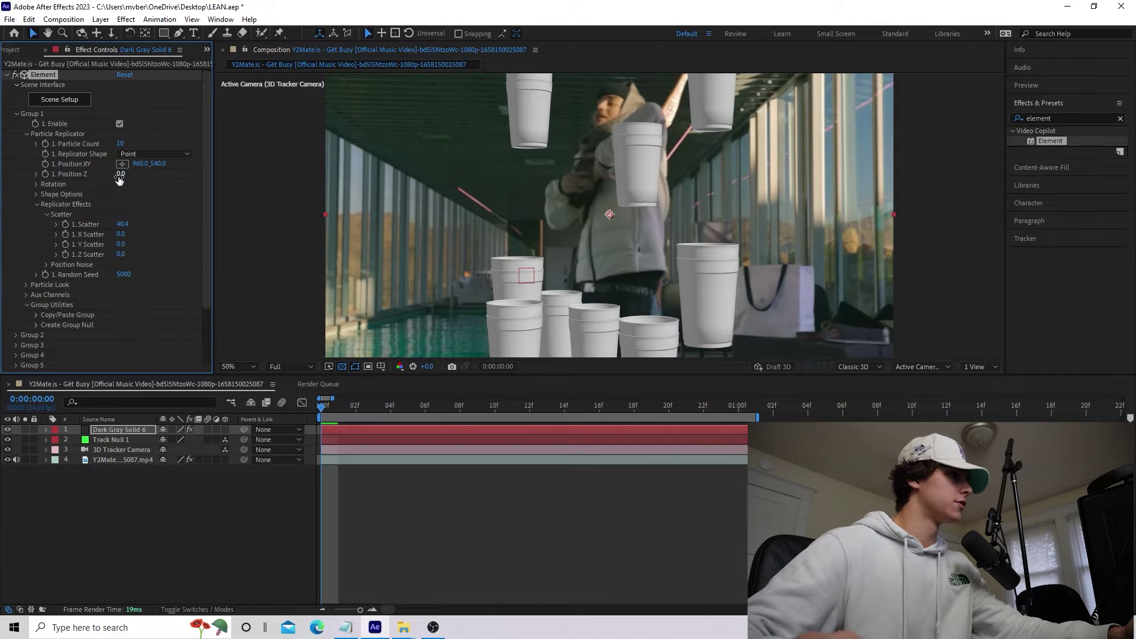
pyautogui.moveTo(120, 174); pyautogui.dragTo(274, 182)
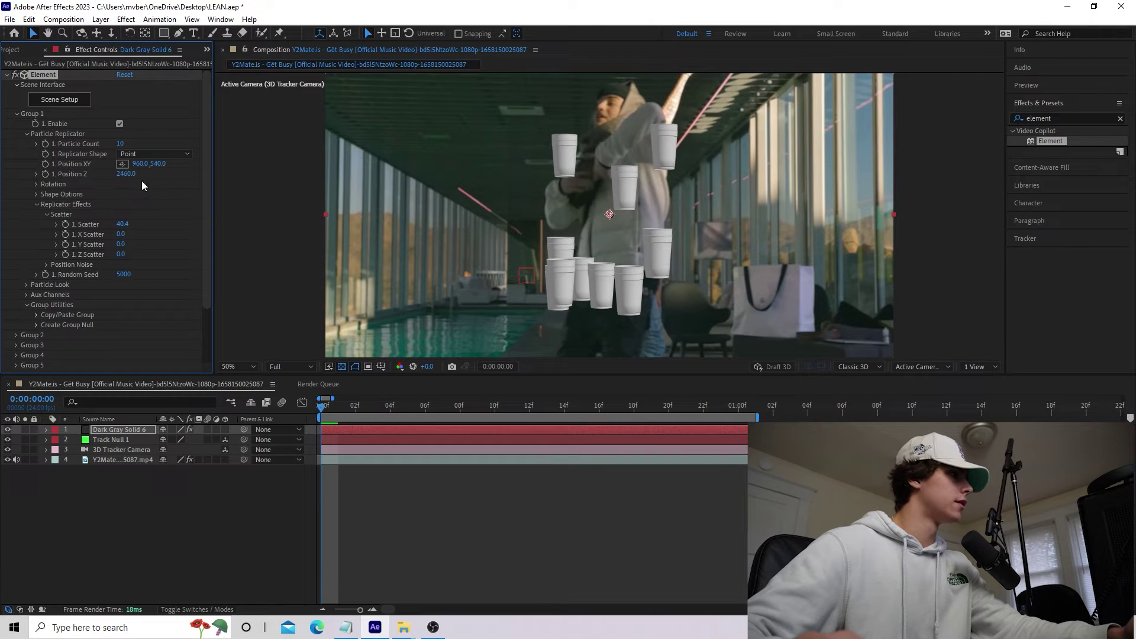
pyautogui.moveTo(690, 215); pyautogui.dragTo(709, 210)
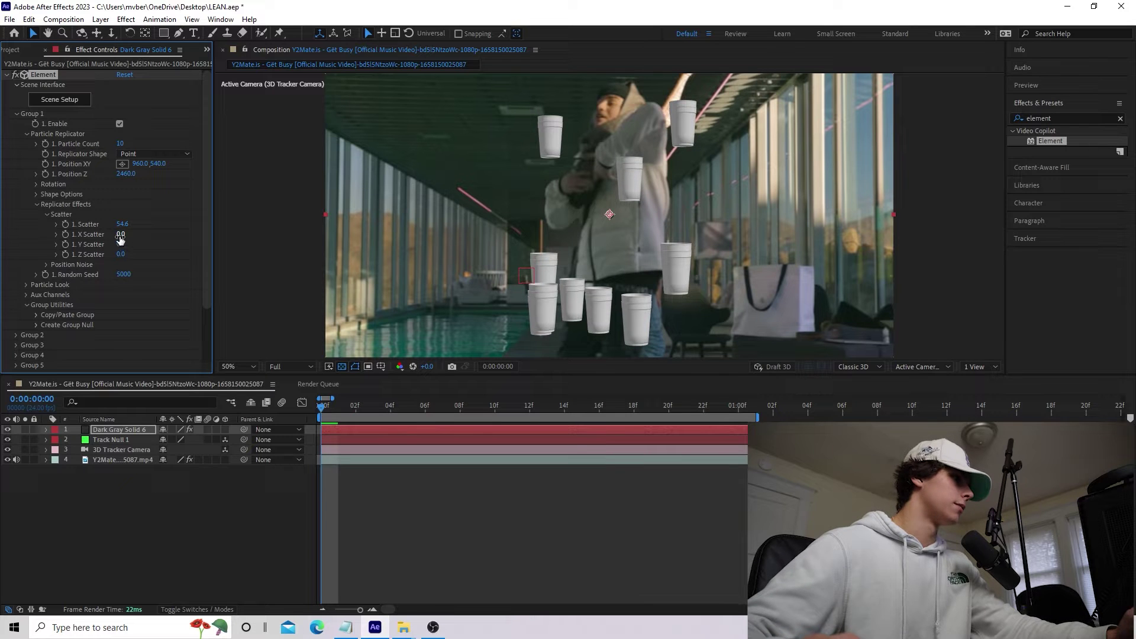
pyautogui.moveTo(120, 234); pyautogui.dragTo(161, 232)
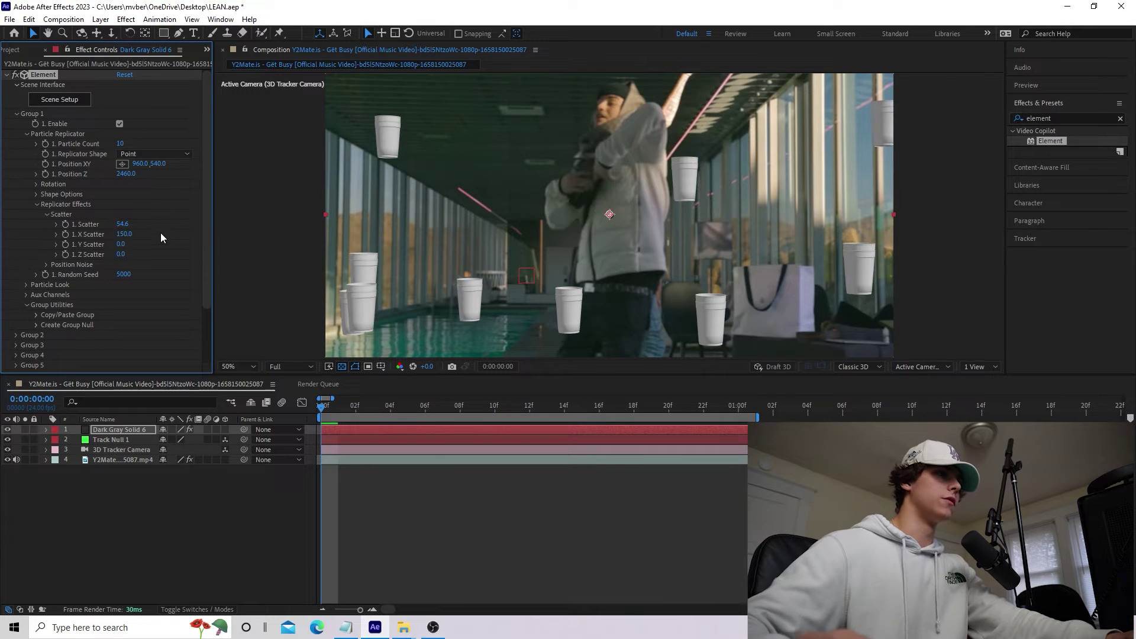
pyautogui.moveTo(322, 406); pyautogui.dragTo(279, 439)
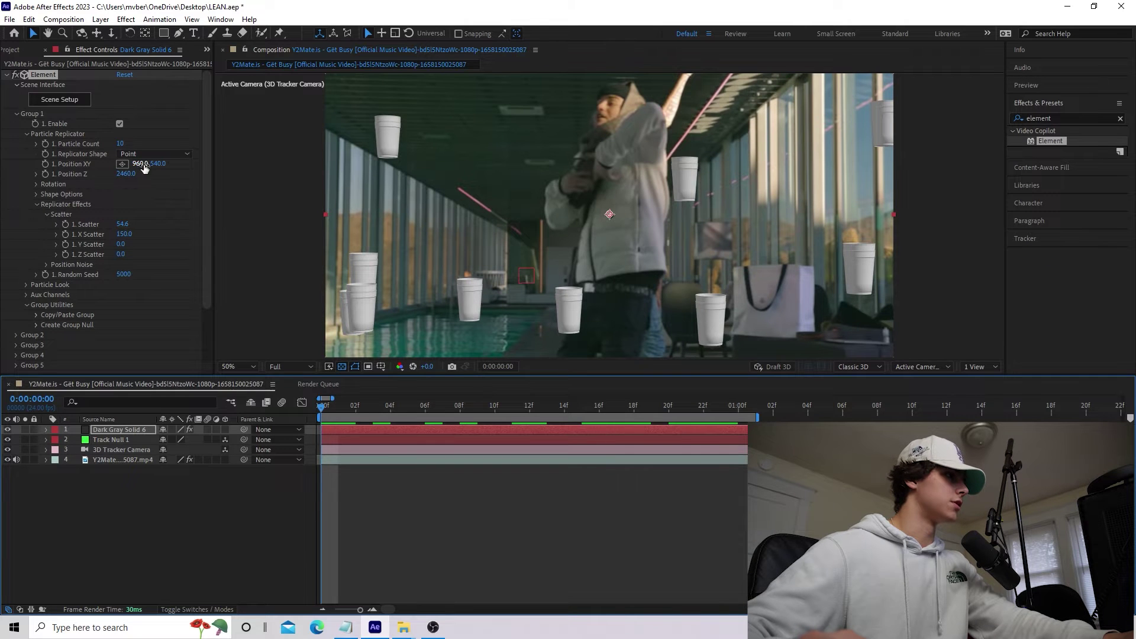
# Set the cups to Position XY X 168, Random Seed 7322 and Position Z 2500
pyautogui.moveTo(142, 168); pyautogui.dragTo(2, 192)
pyautogui.moveTo(349, 395); pyautogui.dragTo(354, 181)
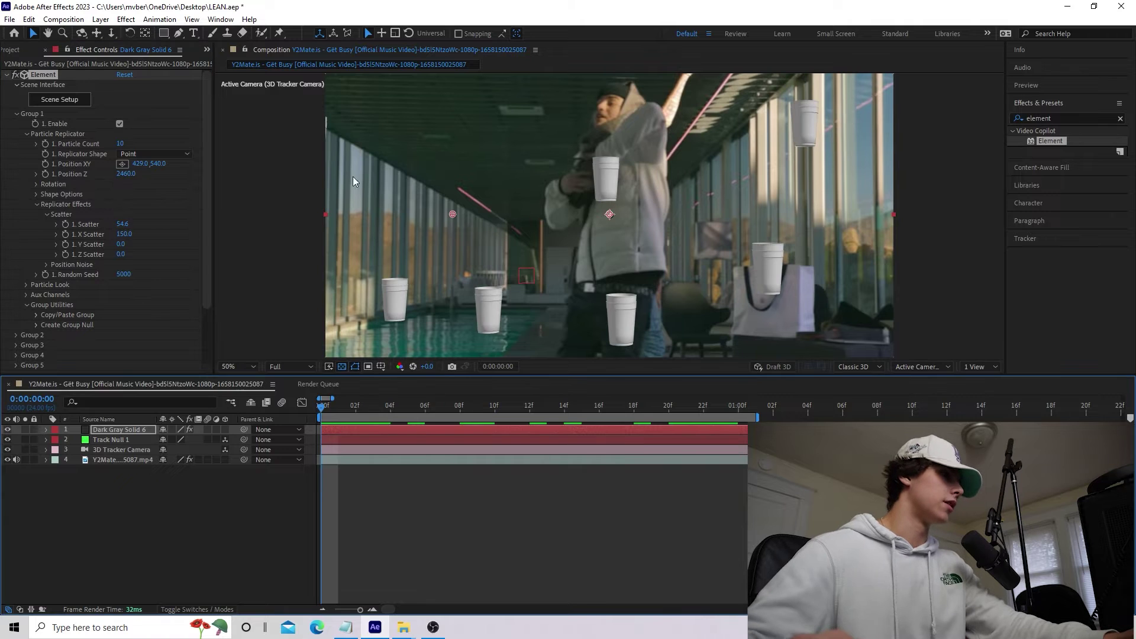
pyautogui.moveTo(124, 275); pyautogui.dragTo(136, 277)
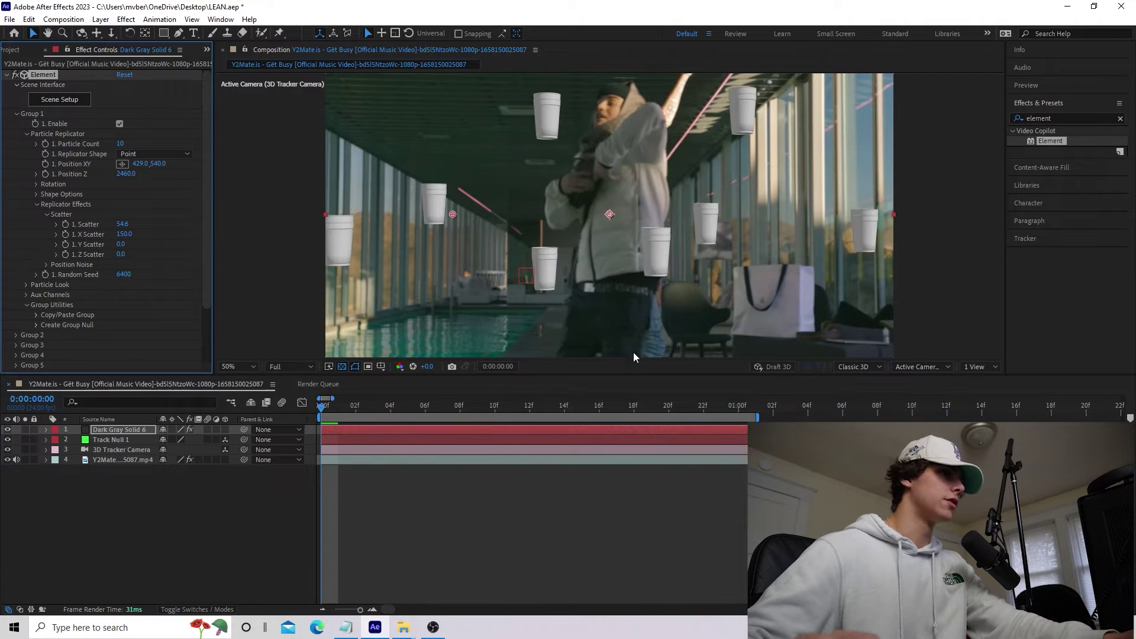
pyautogui.moveTo(123, 273); pyautogui.dragTo(136, 274)
pyautogui.moveTo(141, 164); pyautogui.dragTo(316, 450)
pyautogui.moveTo(120, 174); pyautogui.dragTo(302, 487)
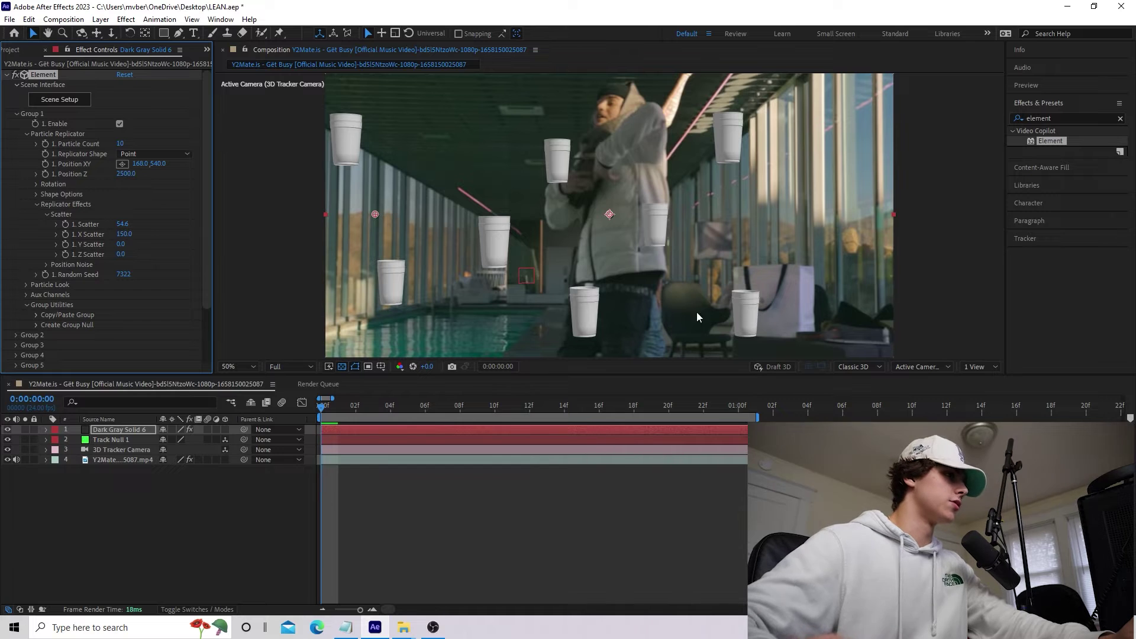
pyautogui.click(37, 204)
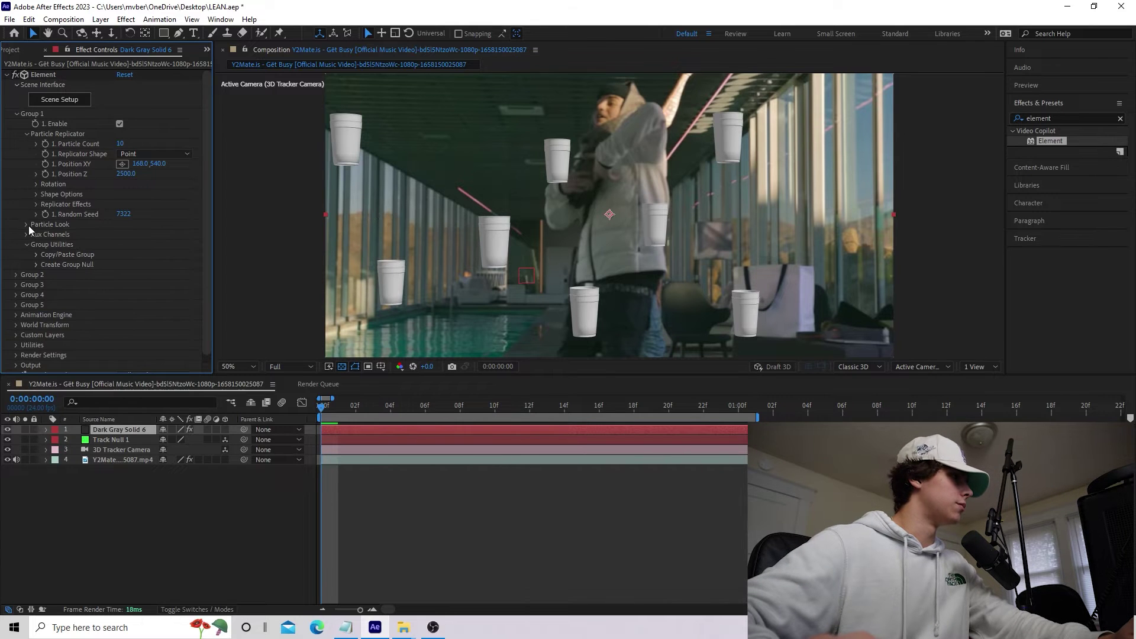
# Give the cups a random Particle Rotation of 21° and preview the tilt
pyautogui.click(26, 224)
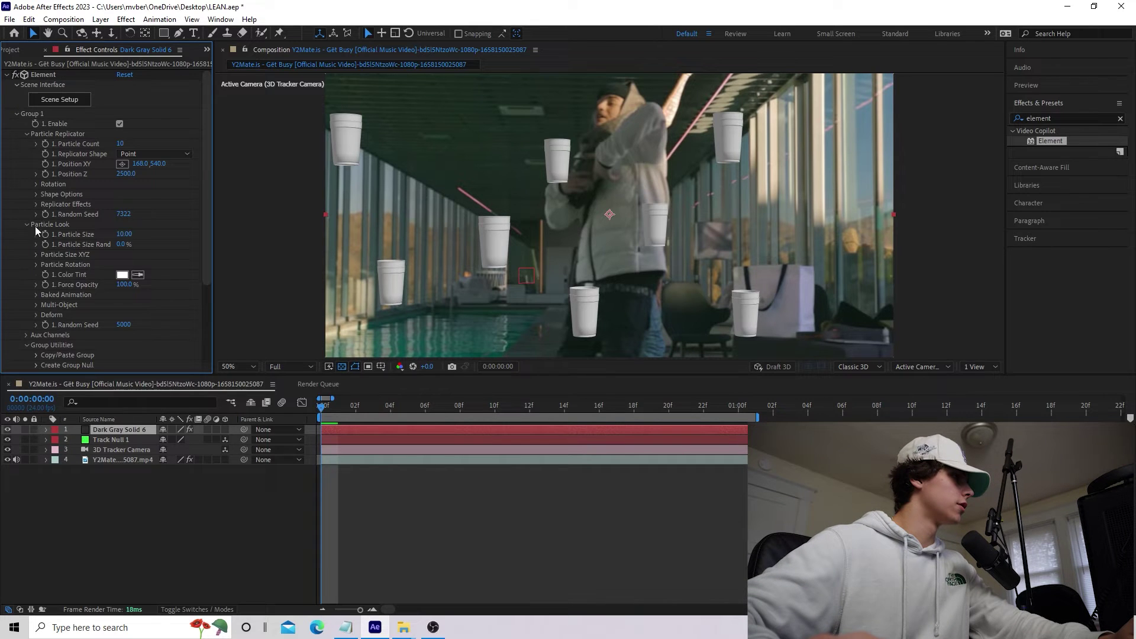
pyautogui.click(37, 265)
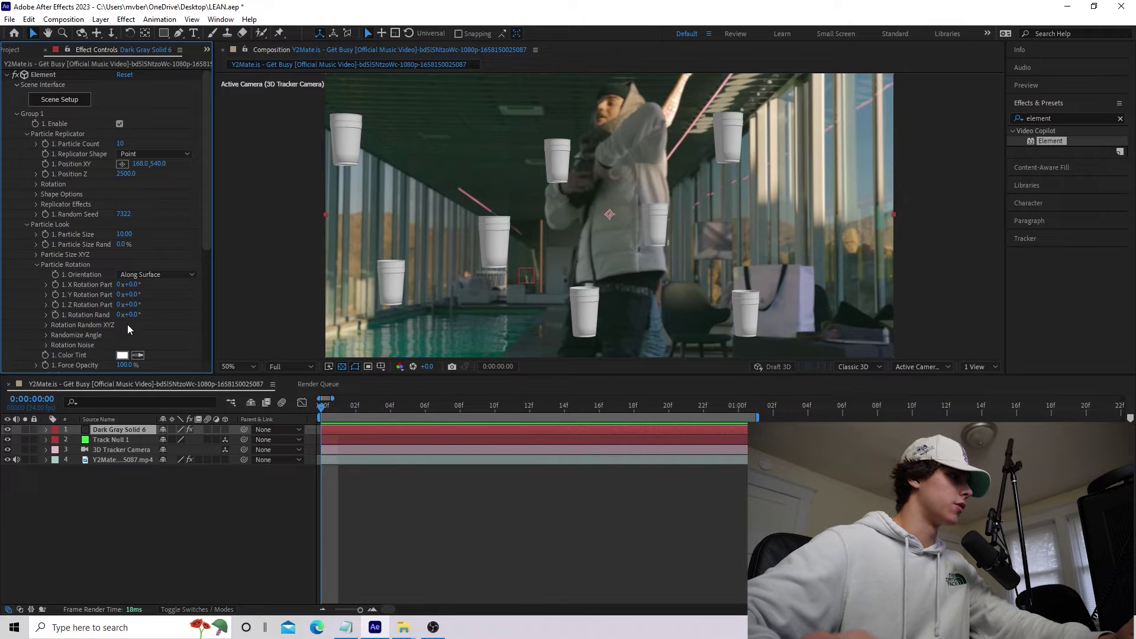
pyautogui.moveTo(133, 316)
pyautogui.mouseDown()
pyautogui.moveTo(155, 328)
pyautogui.moveTo(96, 343)
pyautogui.moveTo(127, 317)
pyautogui.moveTo(148, 320)
pyautogui.mouseUp()
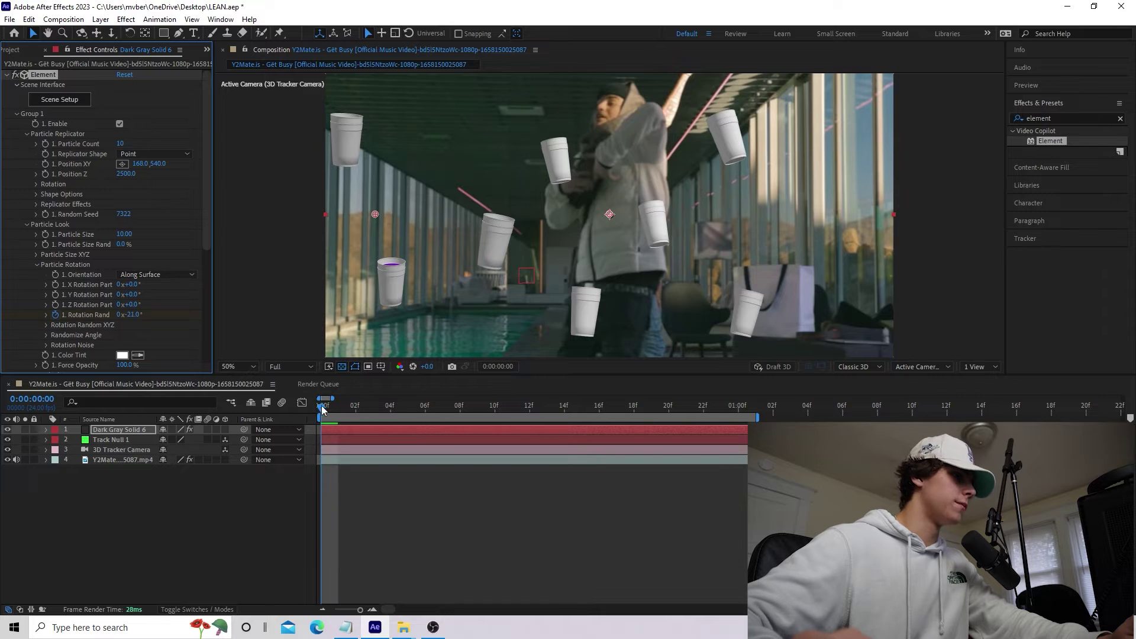
pyautogui.press('space')
pyautogui.moveTo(131, 315); pyautogui.dragTo(96, 325)
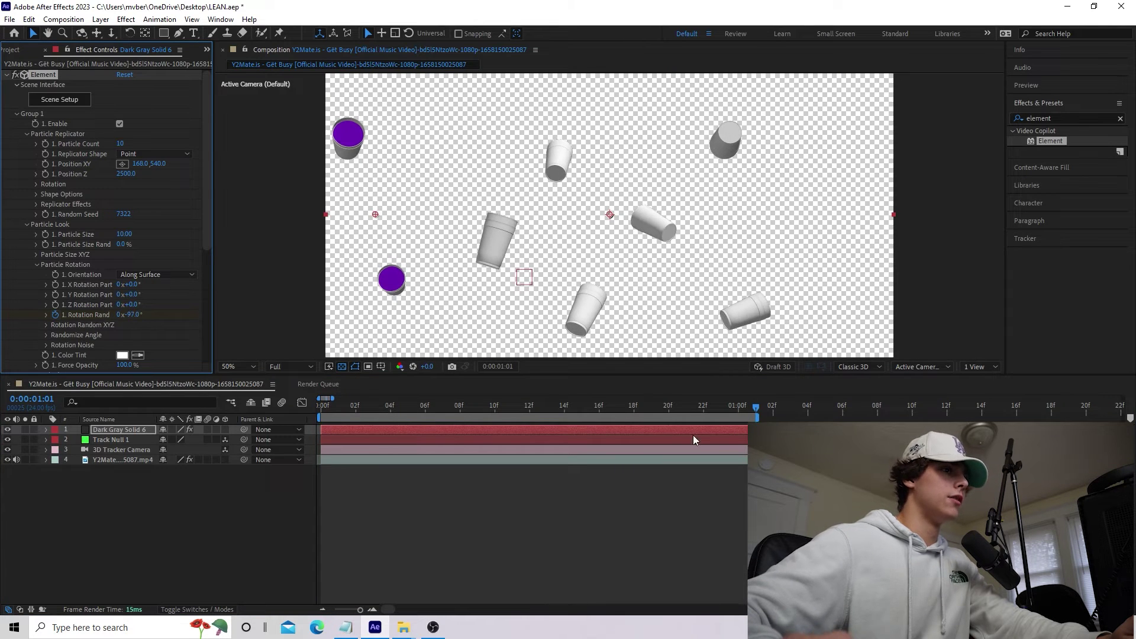
pyautogui.press('space')
pyautogui.hotkey('ctrl', 'z')
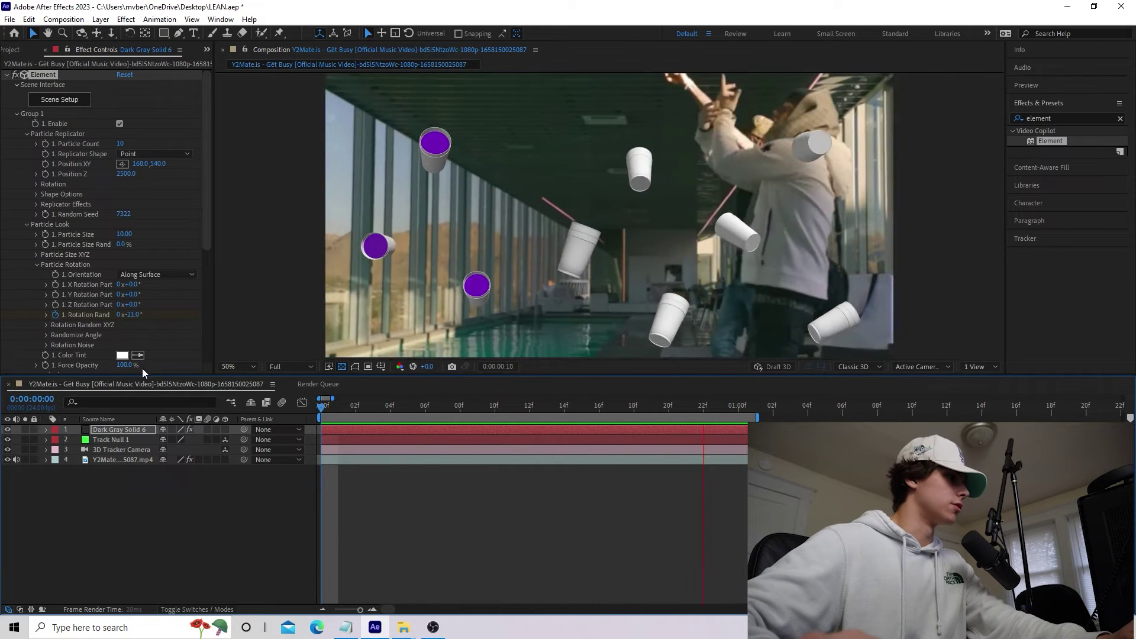
pyautogui.press('space')
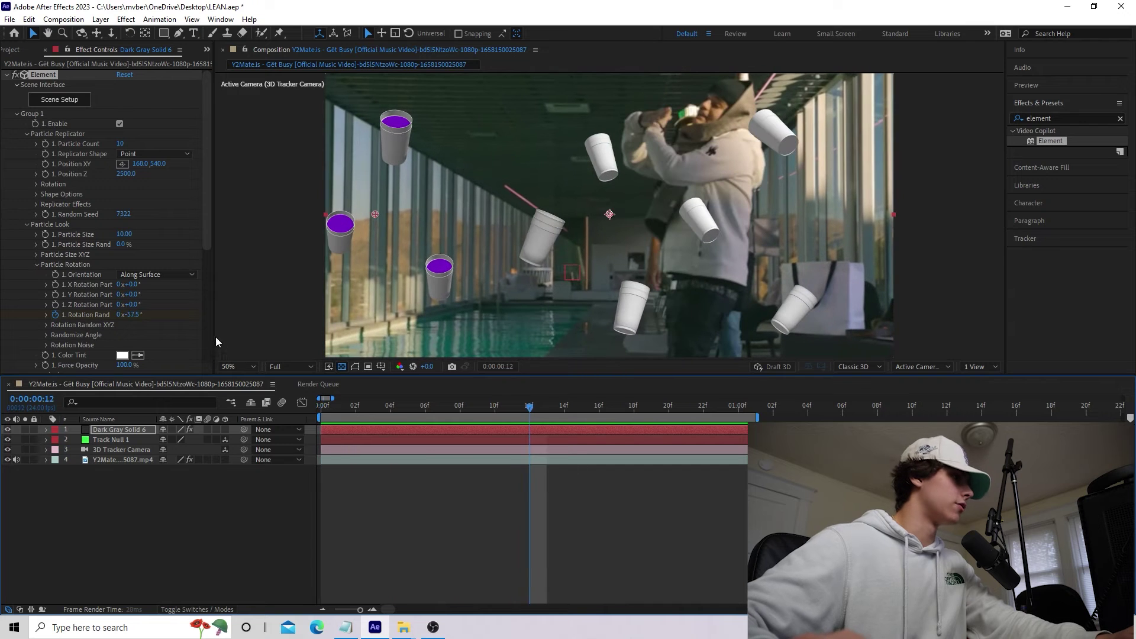
# Change the particle-look Random Seed to 6500 and Position Z to 2770
pyautogui.scroll(-2, 179, 328)
pyautogui.moveTo(125, 351)
pyautogui.mouseDown()
pyautogui.moveTo(142, 352)
pyautogui.moveTo(128, 353)
pyautogui.mouseUp()
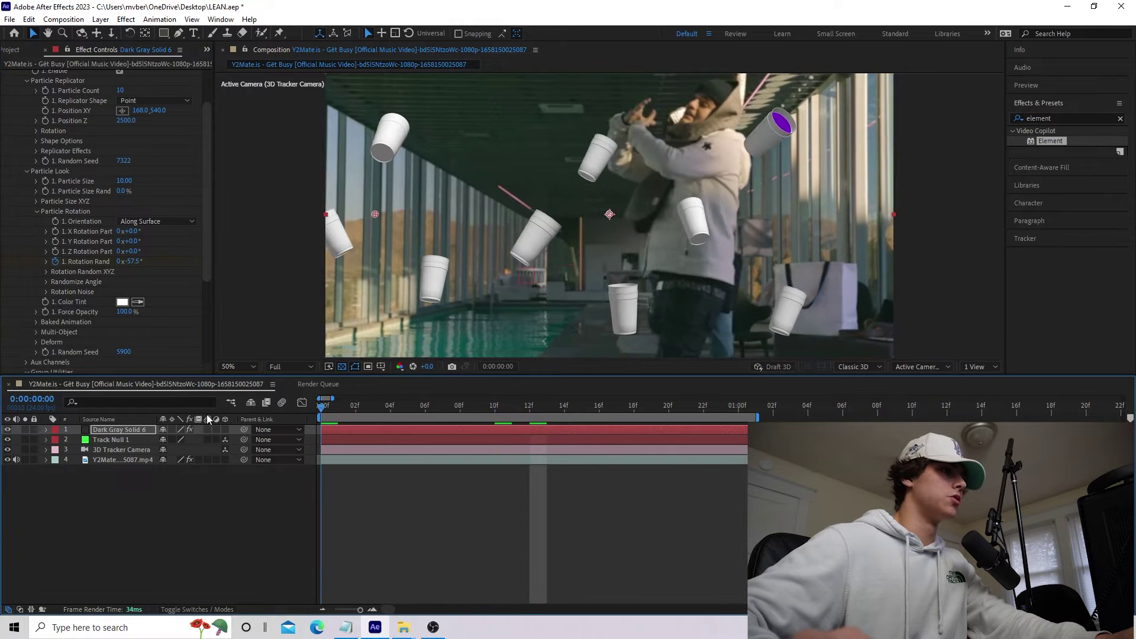
pyautogui.press('space')
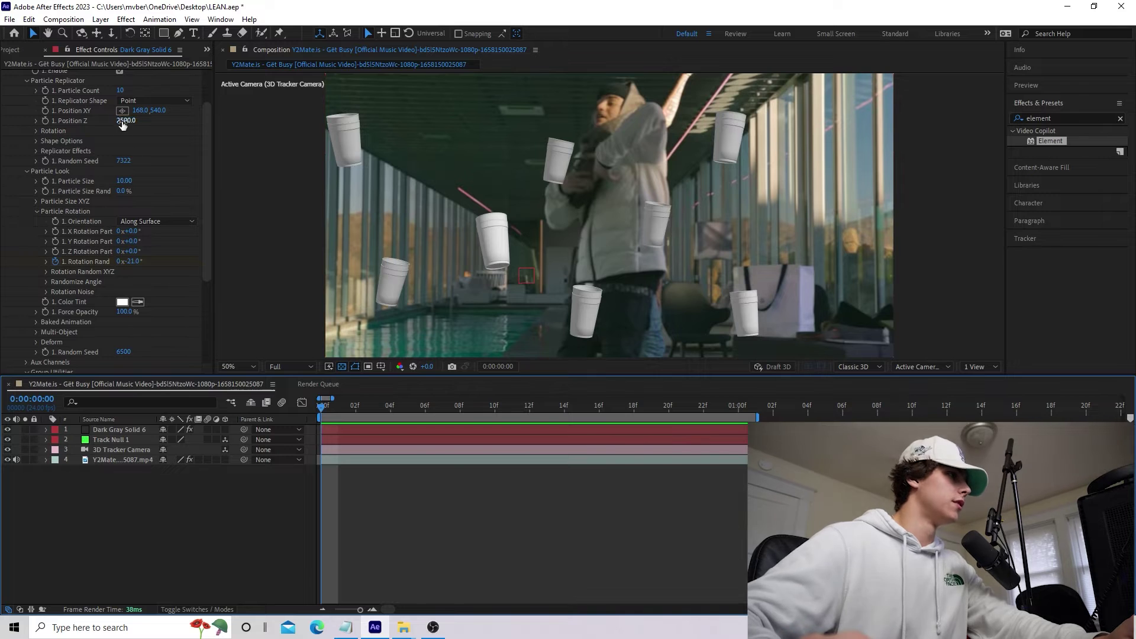
pyautogui.moveTo(122, 121); pyautogui.dragTo(649, 308)
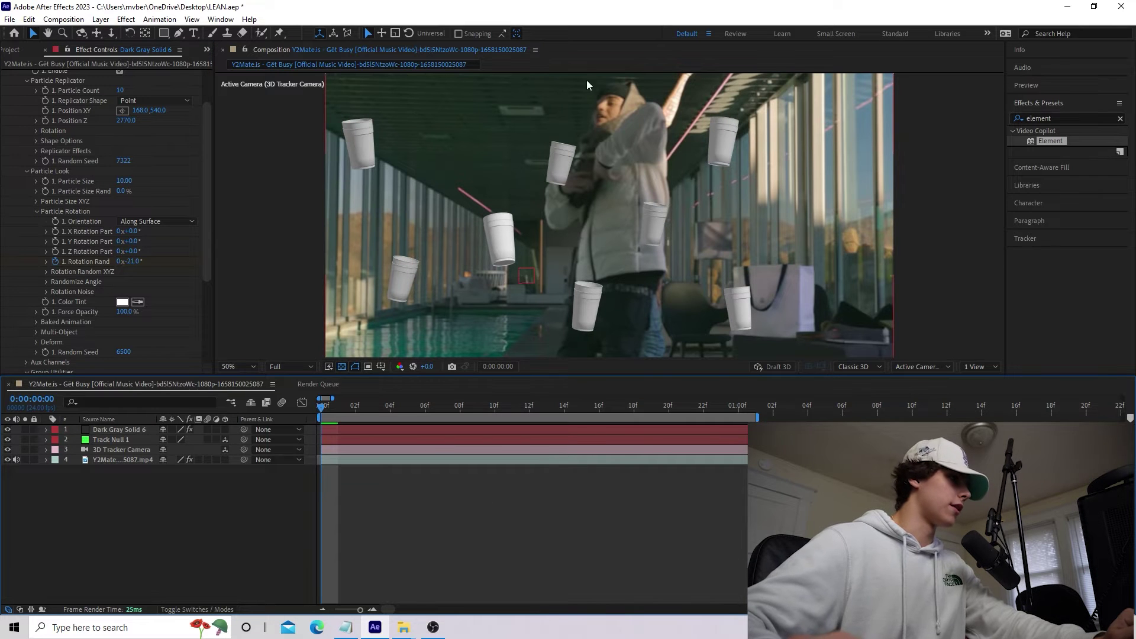
pyautogui.click(117, 460)
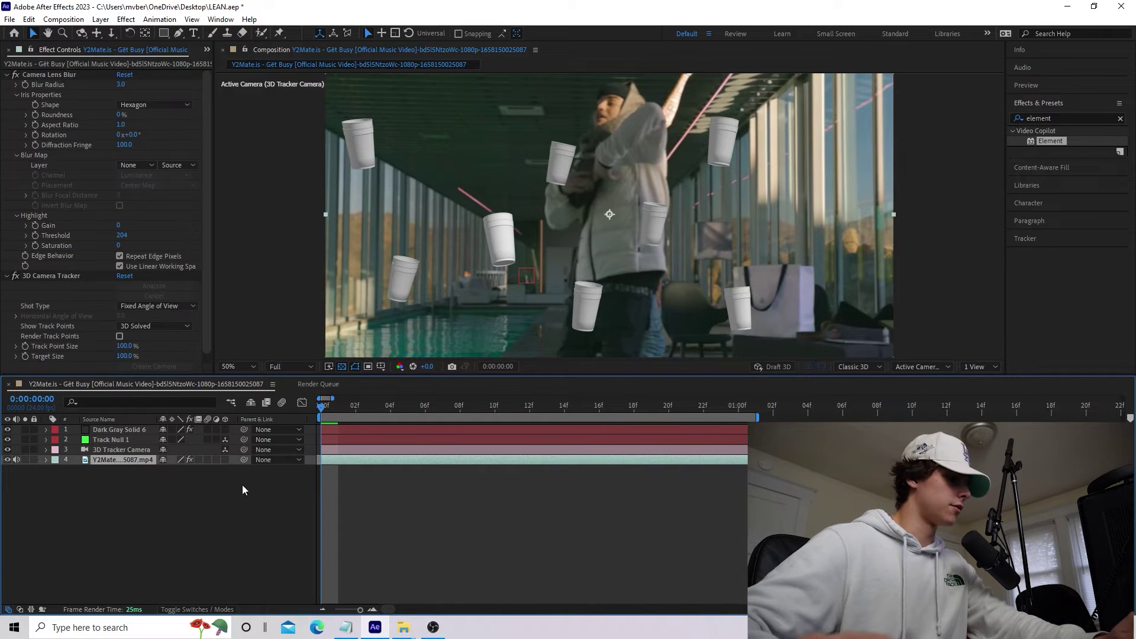
# Duplicate the footage layer and remove the 3D Camera Tracker from the copy in Layer view
pyautogui.hotkey('ctrl', 'd')
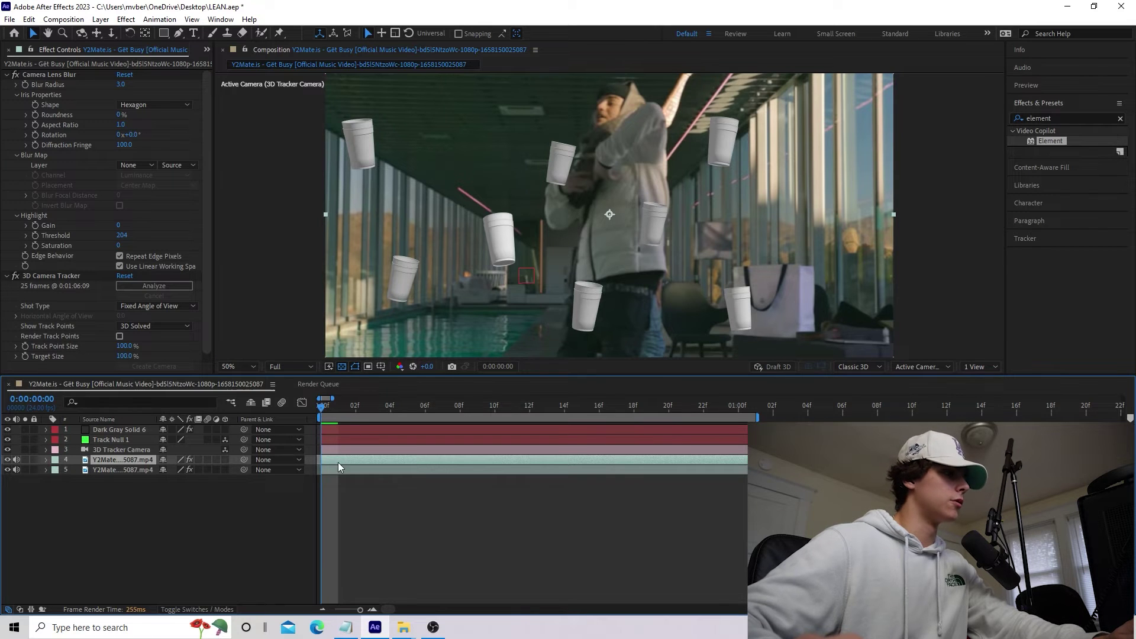
pyautogui.doubleClick(338, 462)
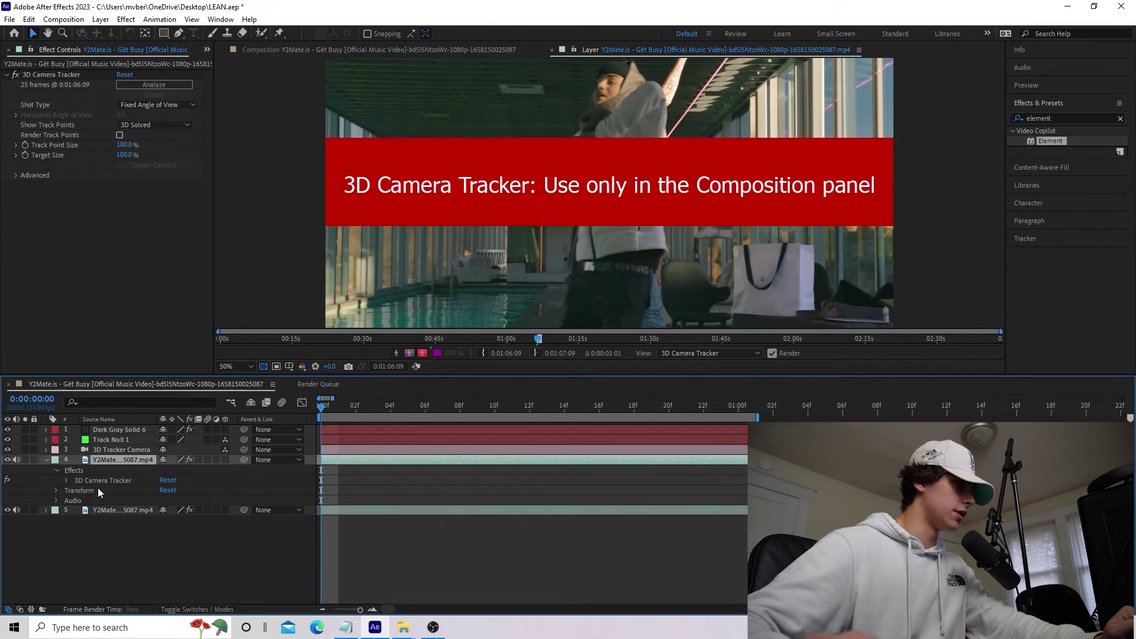
pyautogui.click(103, 480)
pyautogui.press('Delete')
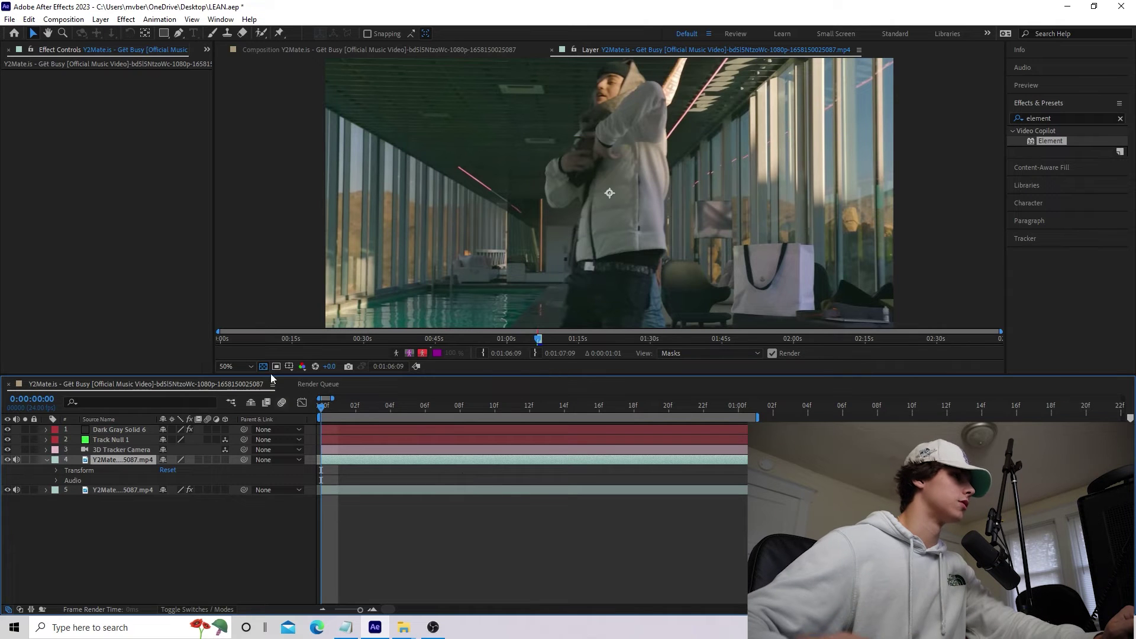
# Roto Brush the performer, propagate to the work-area end, freeze, and close the Layer panel
pyautogui.click(261, 33)
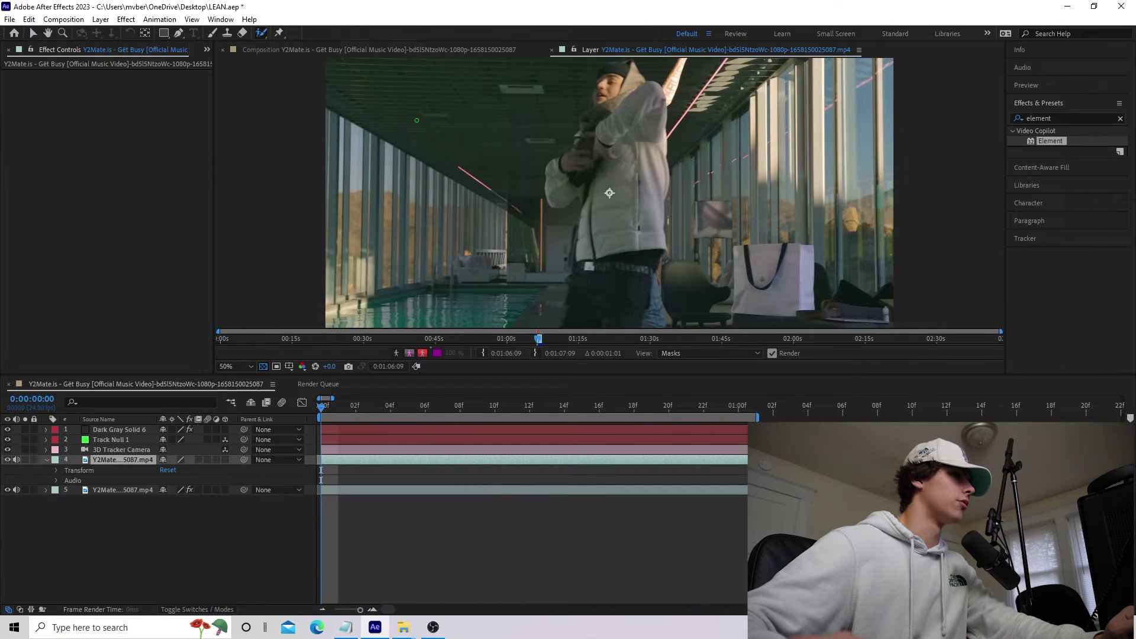
pyautogui.moveTo(571, 321); pyautogui.dragTo(583, 250)
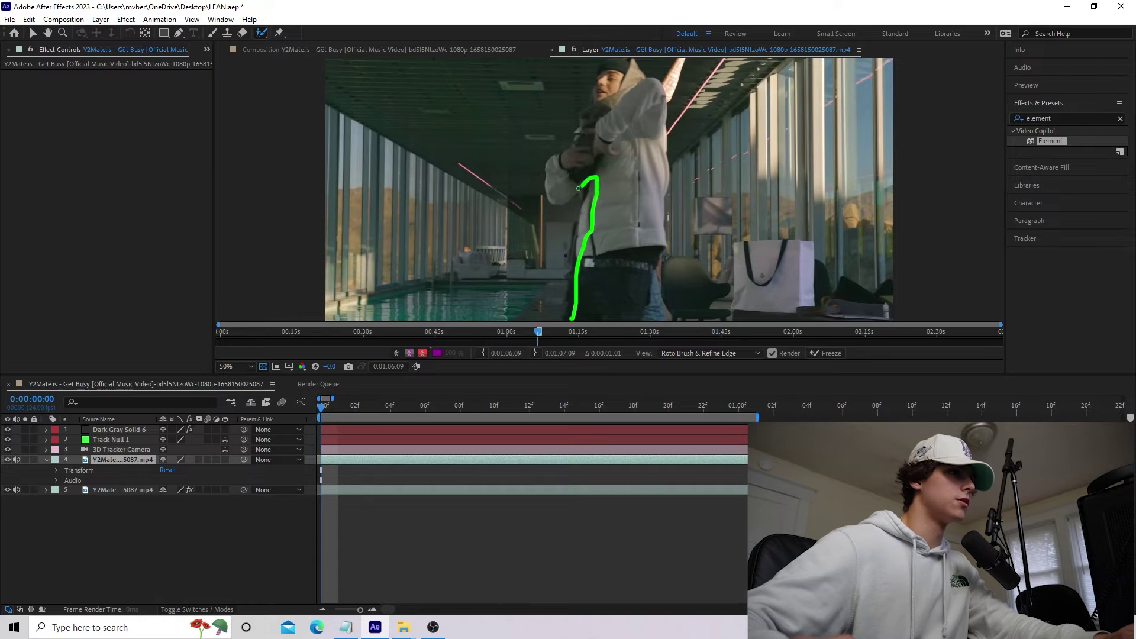
pyautogui.moveTo(584, 183); pyautogui.dragTo(553, 199)
pyautogui.press('pagedown')
pyautogui.press('pagedown')
pyautogui.press('pagedown')
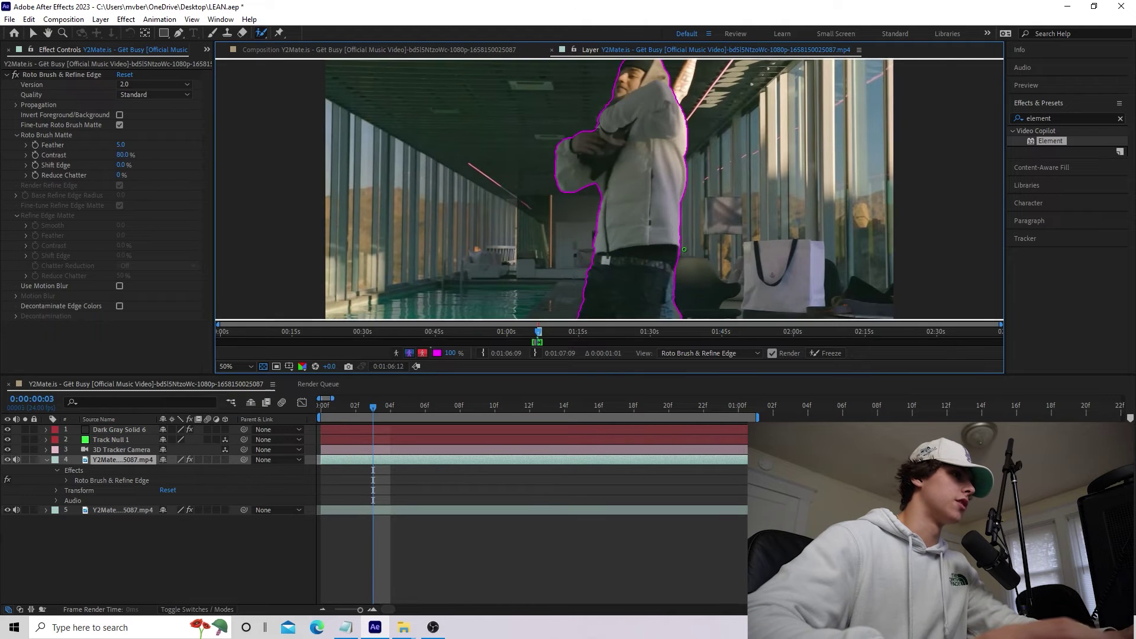
pyautogui.hotkey('shift', 'End')
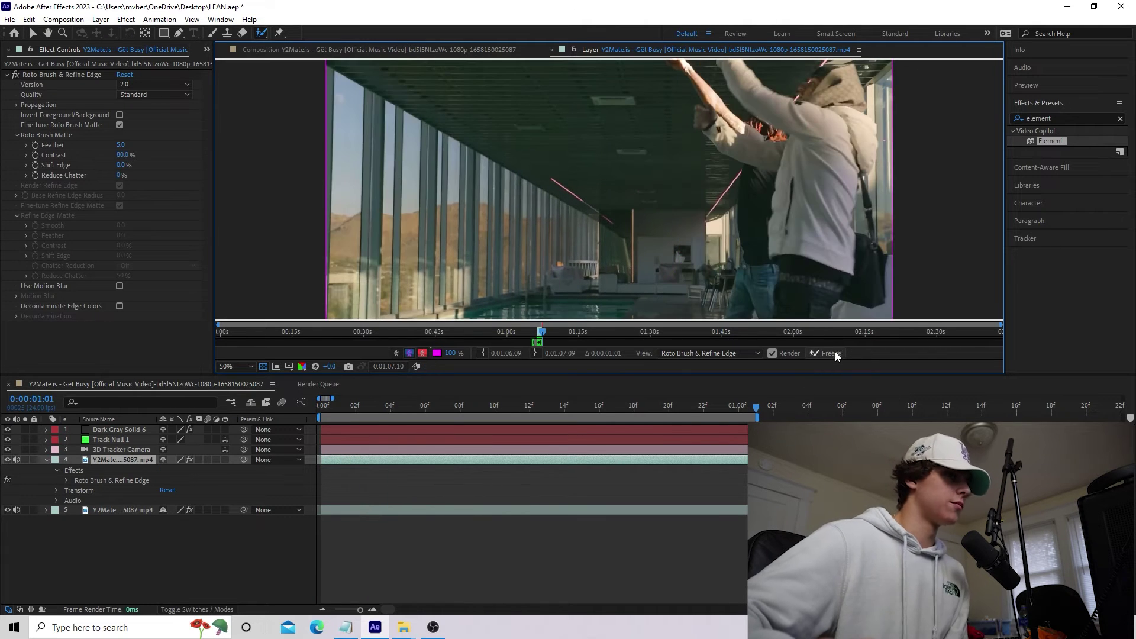
pyautogui.click(830, 353)
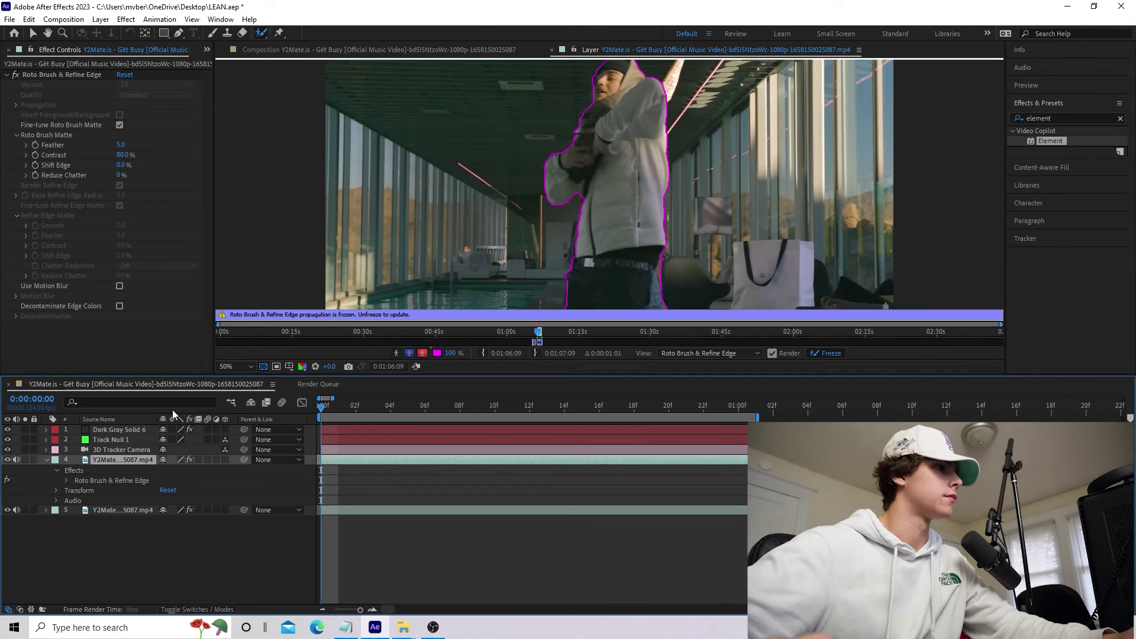
pyautogui.click(551, 50)
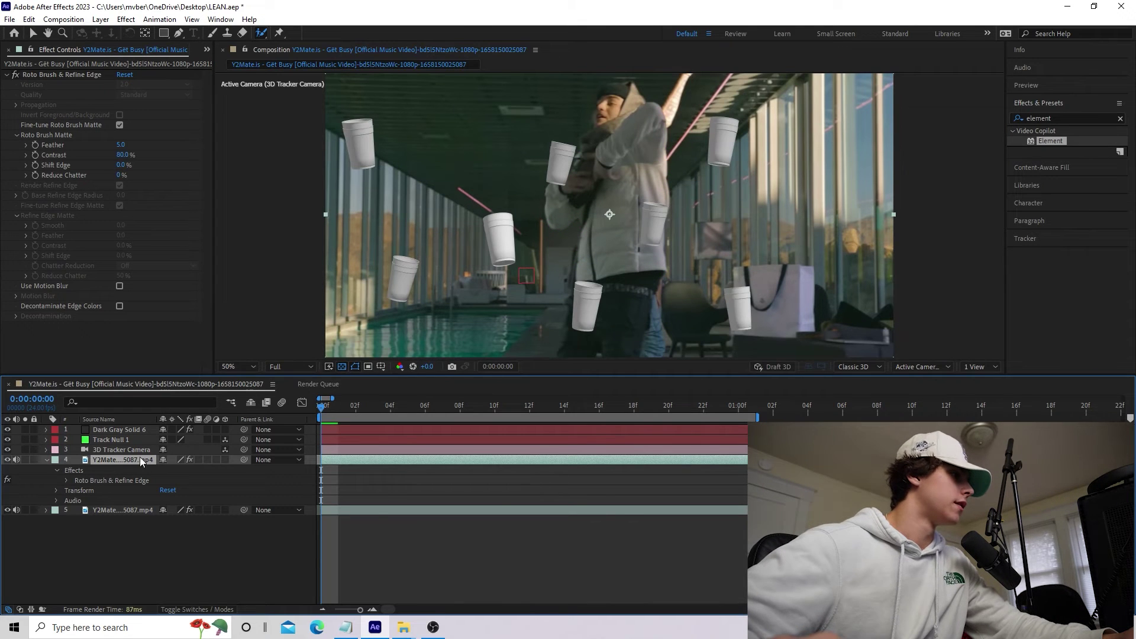
# Move the rotoscoped footage layer to the top of the layer stack
pyautogui.moveTo(111, 459); pyautogui.dragTo(115, 427)
pyautogui.moveTo(355, 408); pyautogui.dragTo(662, 425)
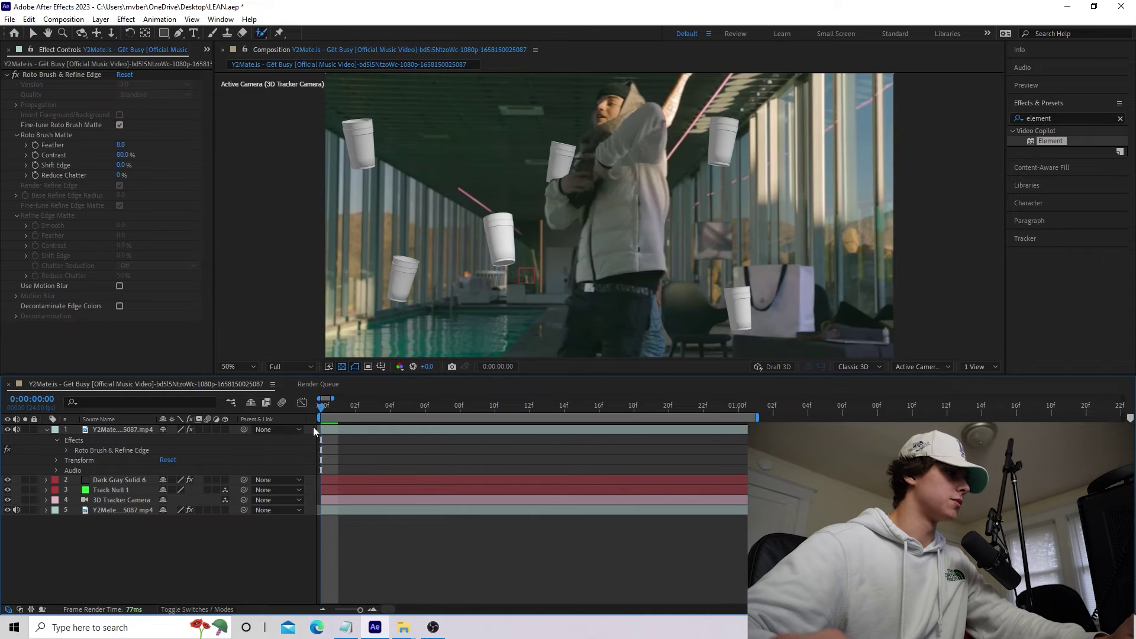
pyautogui.click(117, 477)
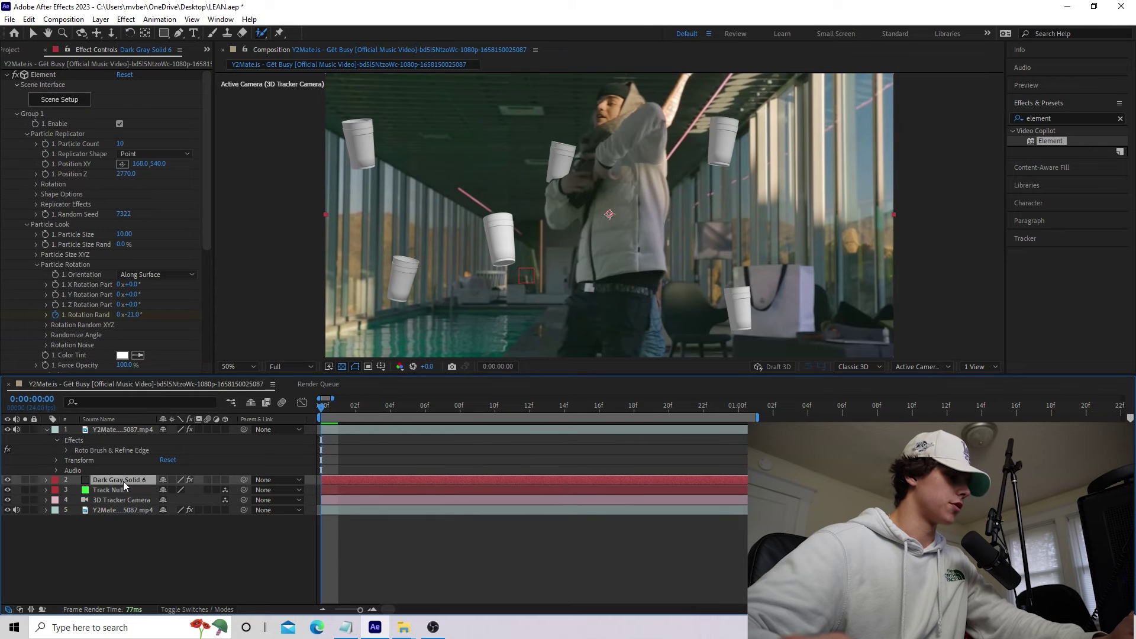
# Duplicate the cups solid above the subject and set its Element Position Z to -2220
pyautogui.hotkey('ctrl', 'd')
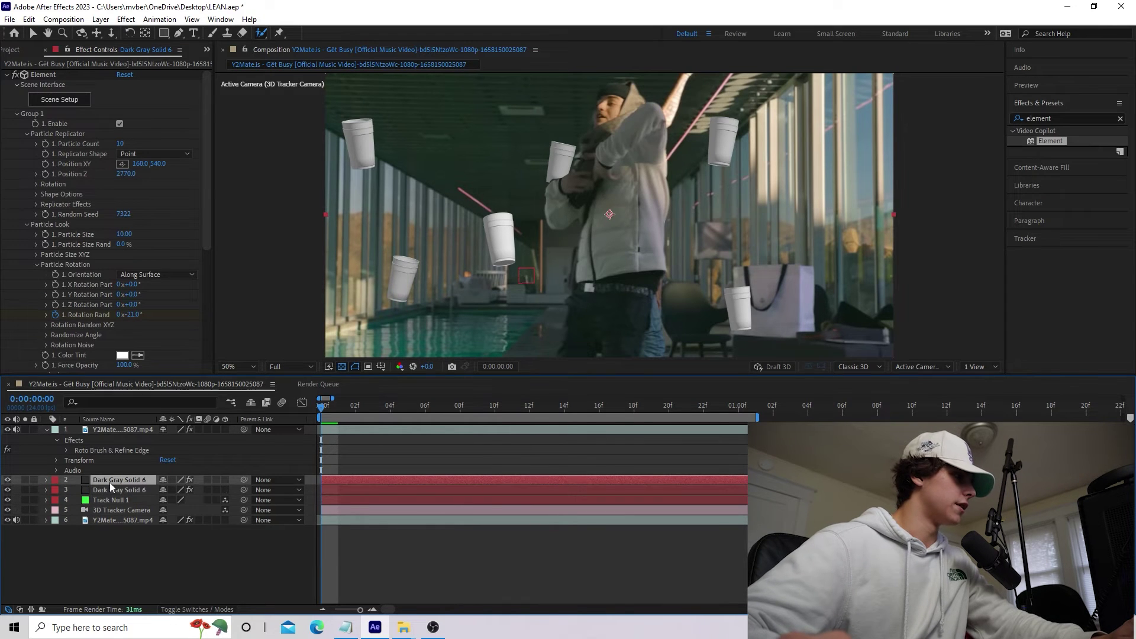
pyautogui.click(116, 471)
pyautogui.moveTo(121, 477); pyautogui.dragTo(130, 427)
pyautogui.moveTo(126, 173); pyautogui.dragTo(144, 187)
pyautogui.press('space')
pyautogui.press('space')
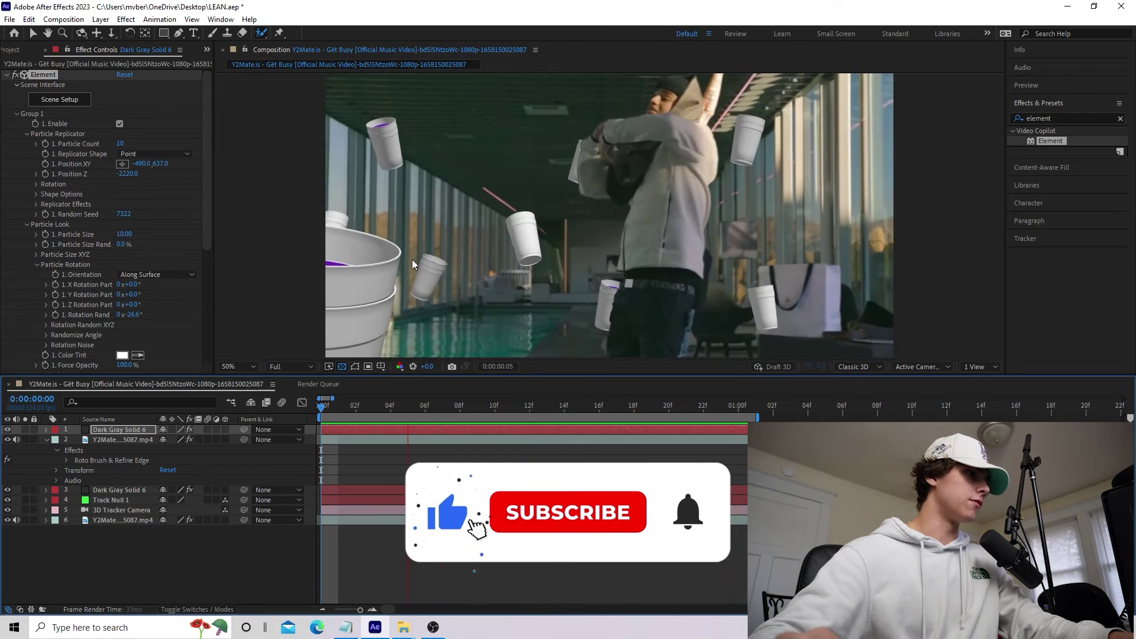
pyautogui.click(1044, 118)
pyautogui.press('BackSpace')
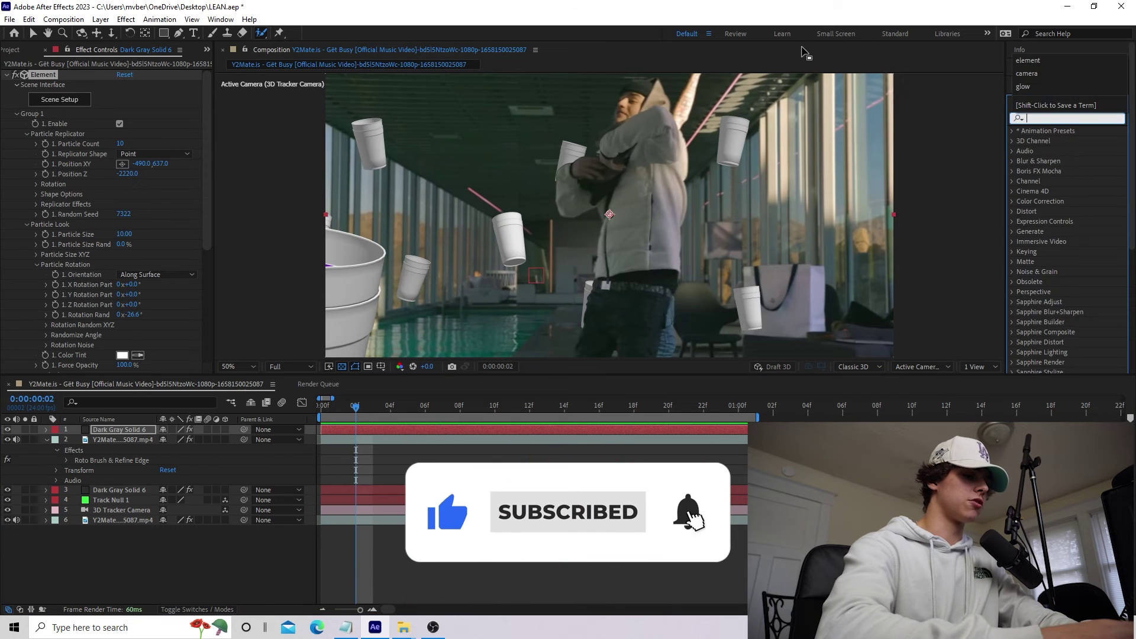
# Apply Camera Lens Blur to the front cups layer with Blur Radius 15
pyautogui.write('camera lens')
pyautogui.moveTo(1063, 141); pyautogui.dragTo(388, 428)
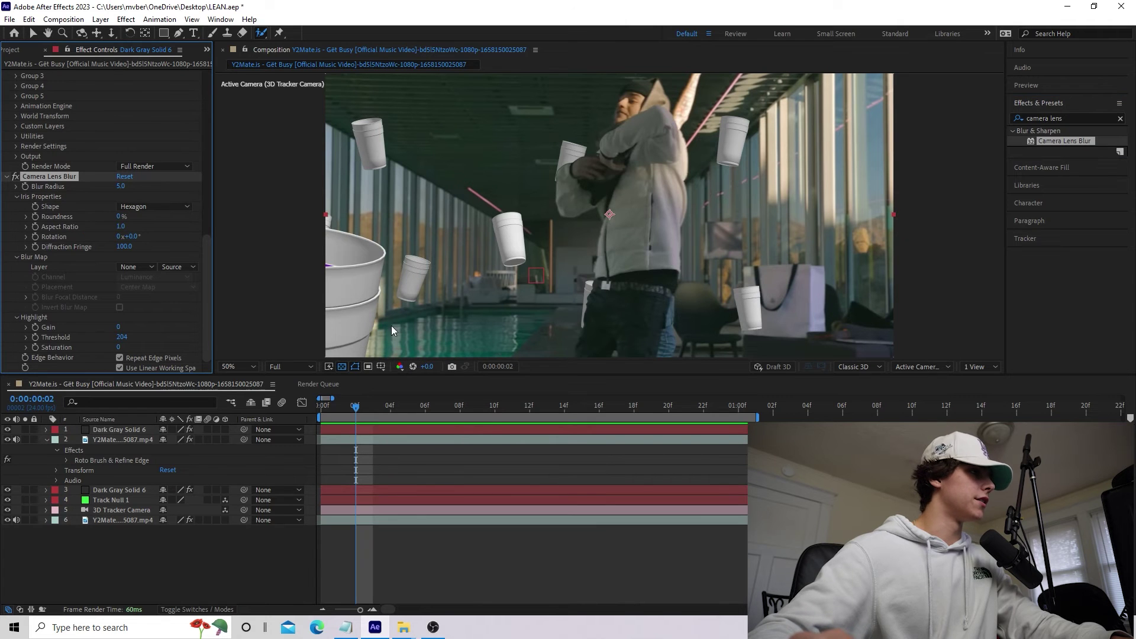
pyautogui.write('15')
pyautogui.press('Return')
# Apply Camera Lens Blur to the background cups layer with Blur Radius 3
pyautogui.moveTo(1077, 141); pyautogui.dragTo(445, 491)
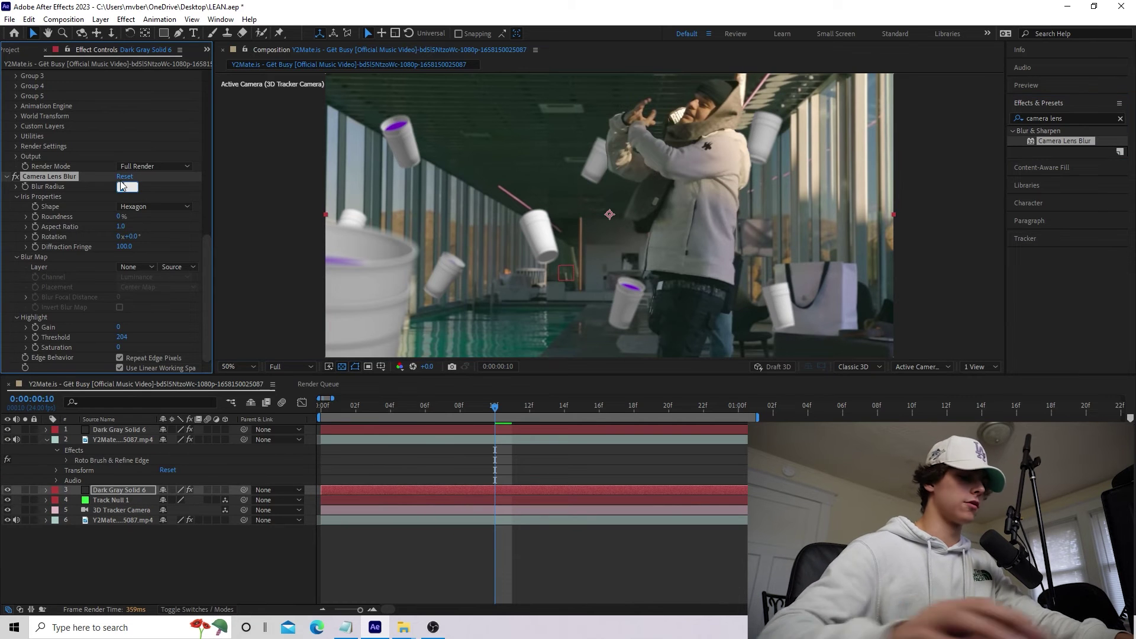
pyautogui.write('3')
pyautogui.press('Return')
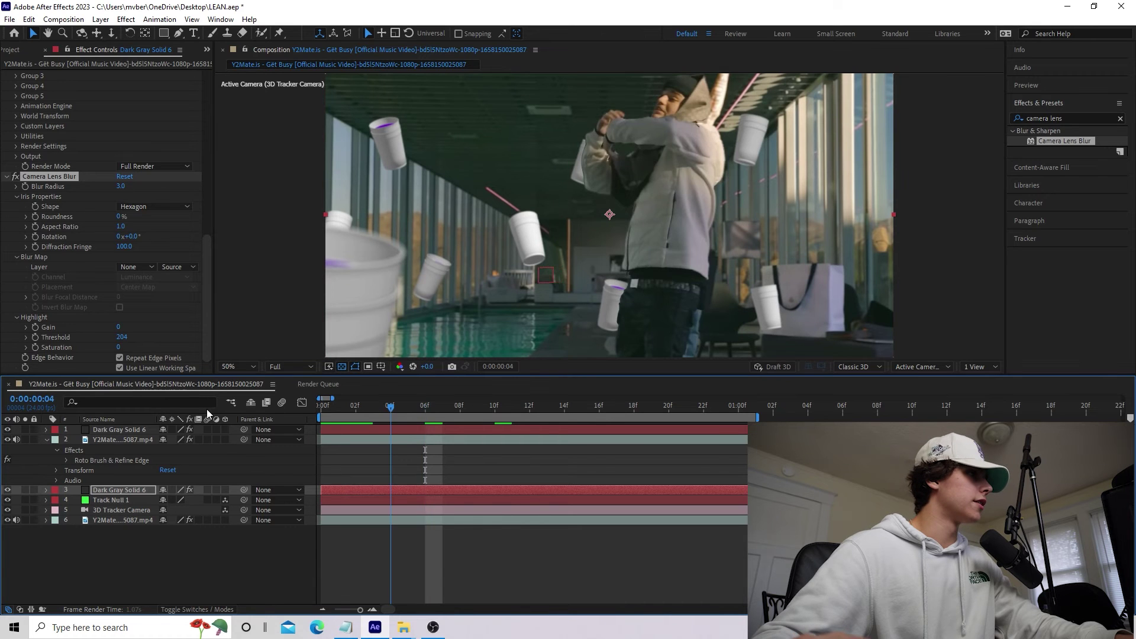
pyautogui.press('Home')
pyautogui.scroll(10, 53, 204)
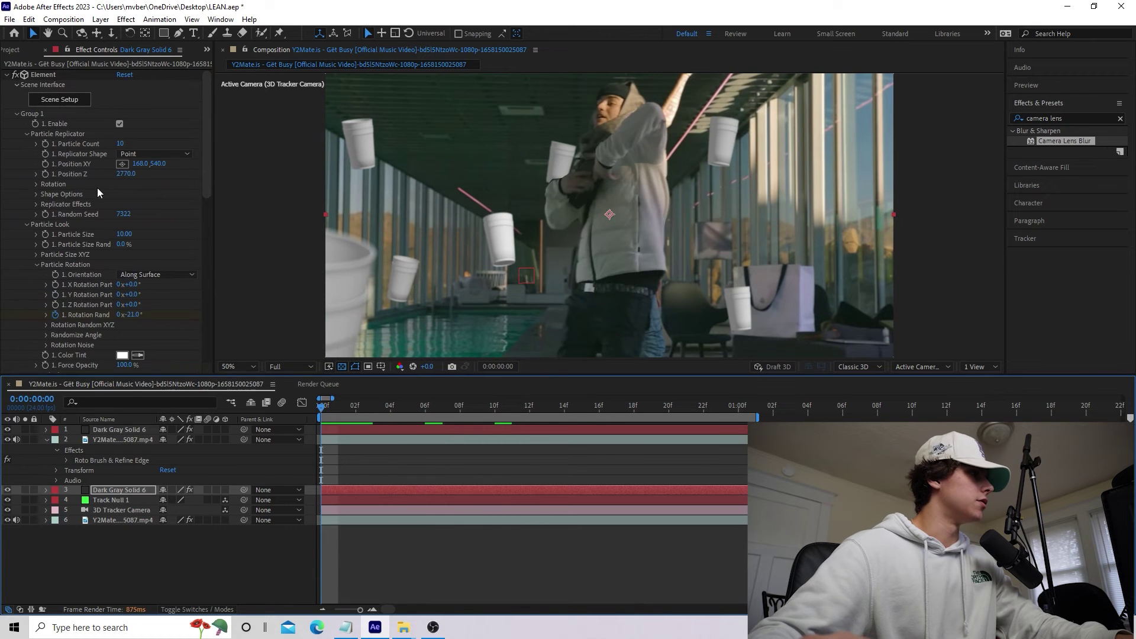
# Lift the background cups by lowering Element's Position XY Y value, then preview playback
pyautogui.click(43, 165)
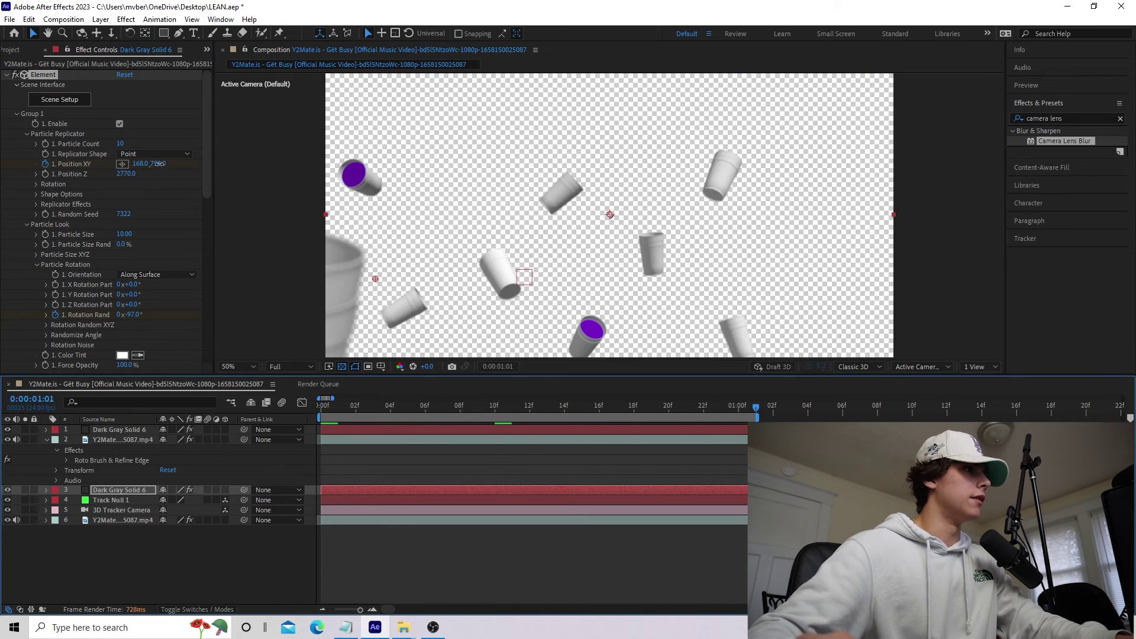
pyautogui.moveTo(35, 173); pyautogui.dragTo(3, 173)
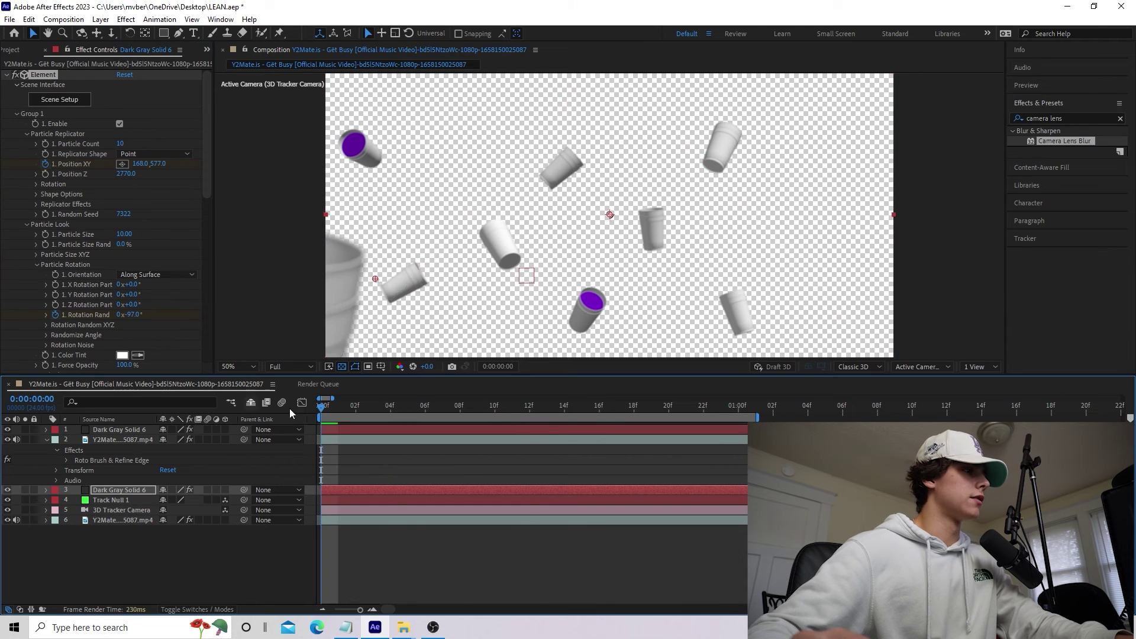
pyautogui.press('space')
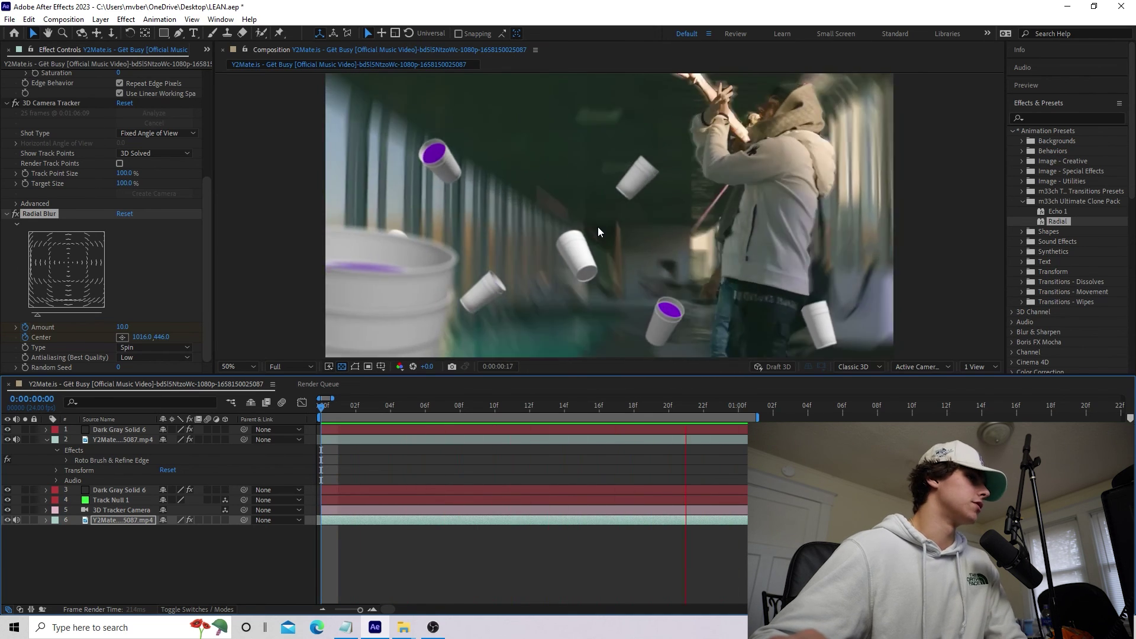
# Apply Sapphire S_Glow to background layer 6 with purple 9C00FF colour and preview the result
pyautogui.click(1041, 117)
pyautogui.write('glow')
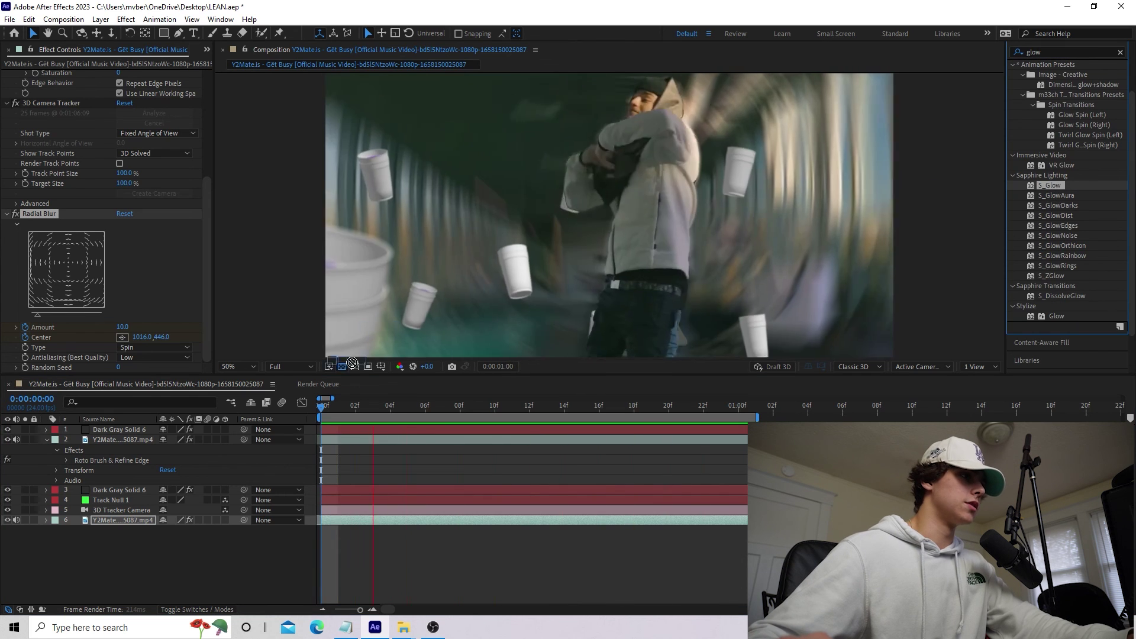
pyautogui.moveTo(352, 362); pyautogui.dragTo(407, 520)
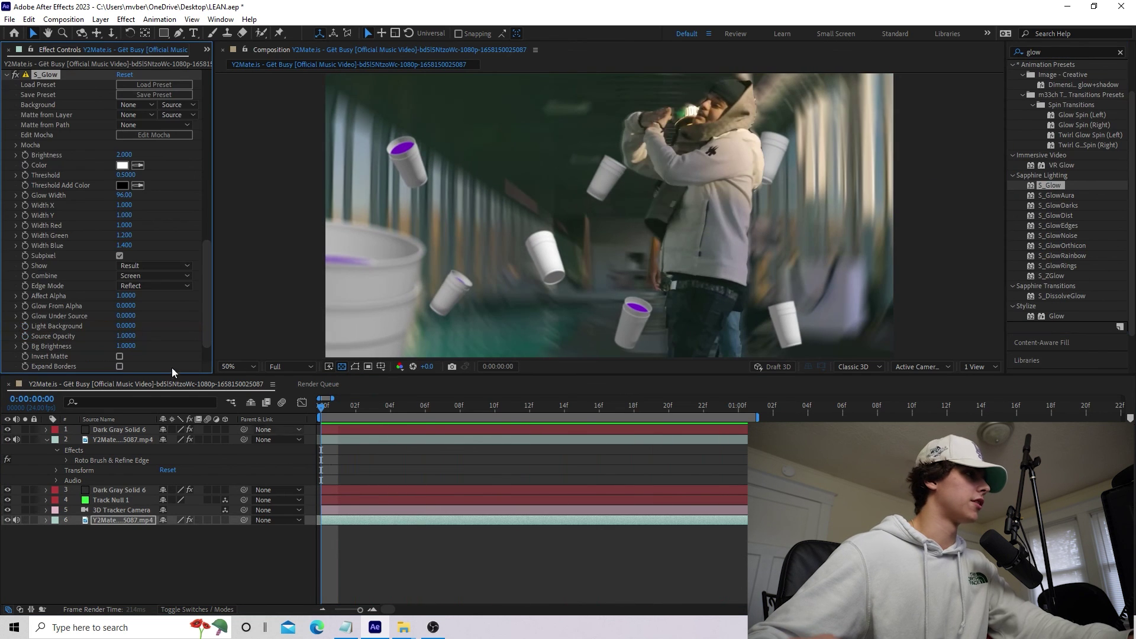
pyautogui.click(123, 166)
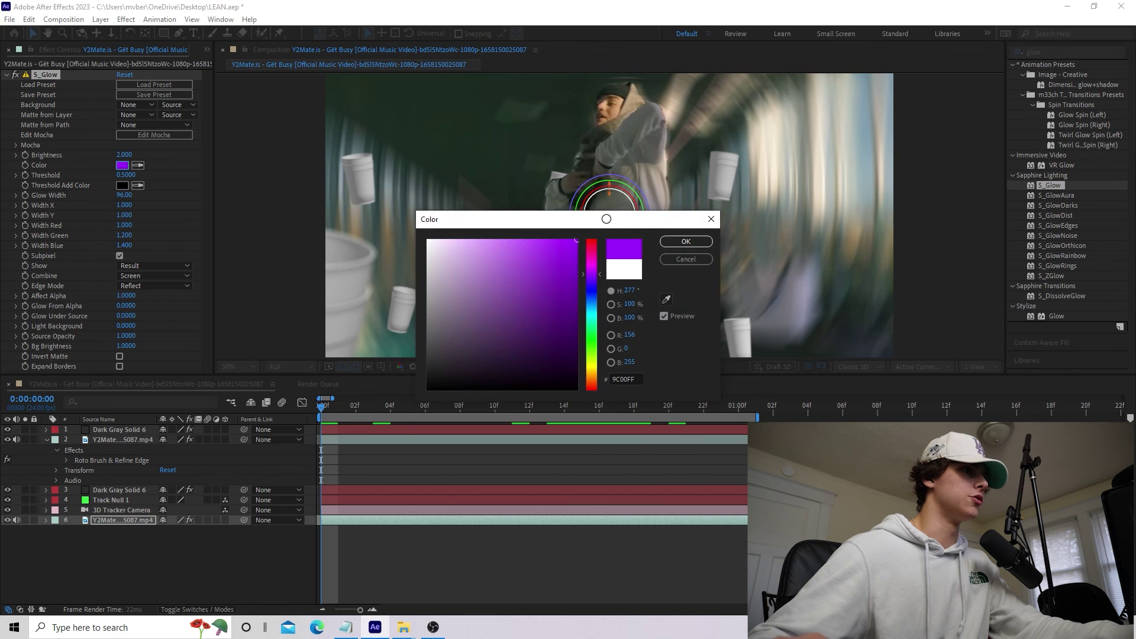
pyautogui.click(685, 241)
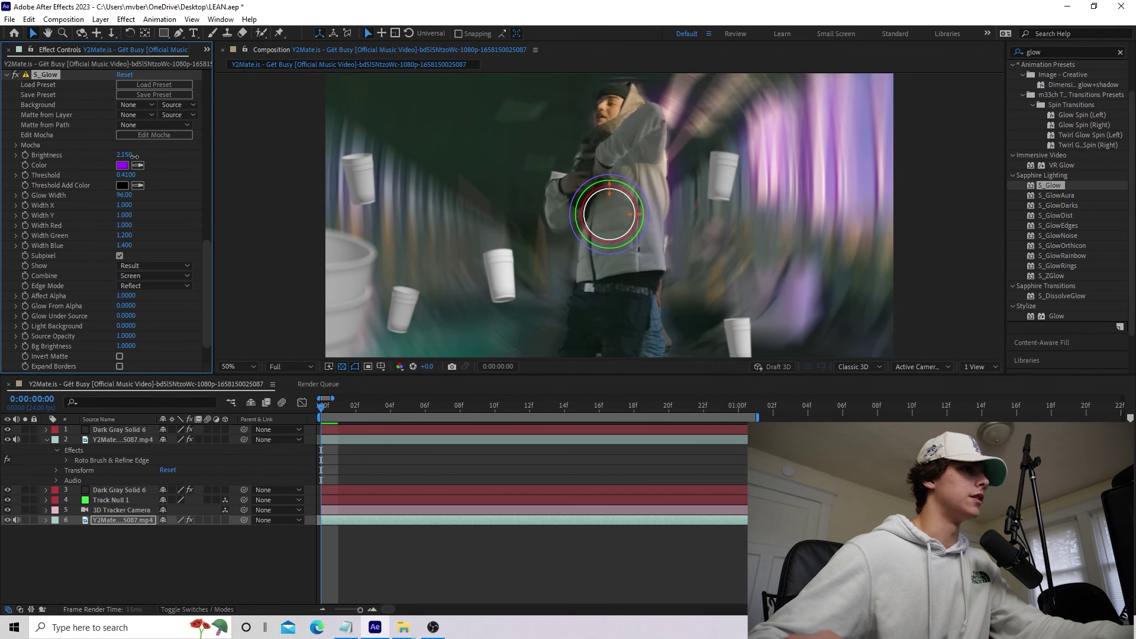
pyautogui.press('space')
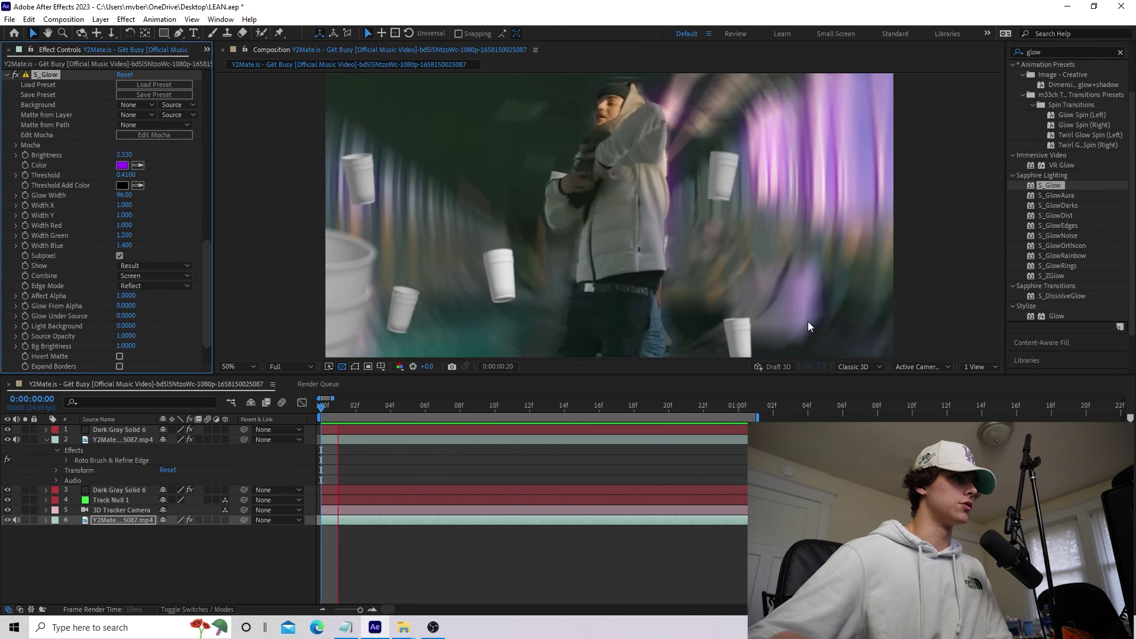